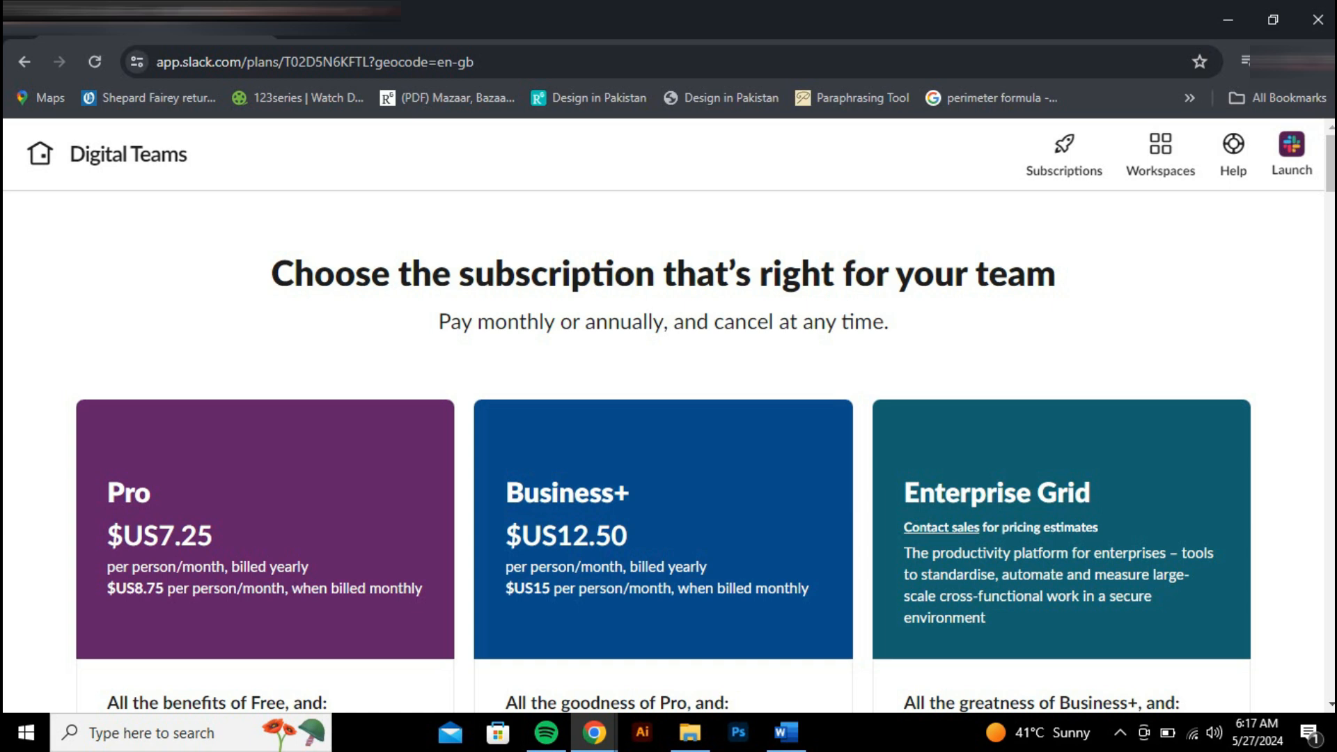
- Review the Pro, Business+ and Enterprise Grid subscription offers and the productivity and collaboration feature comparison
scroll(663, 488, "down", 1)
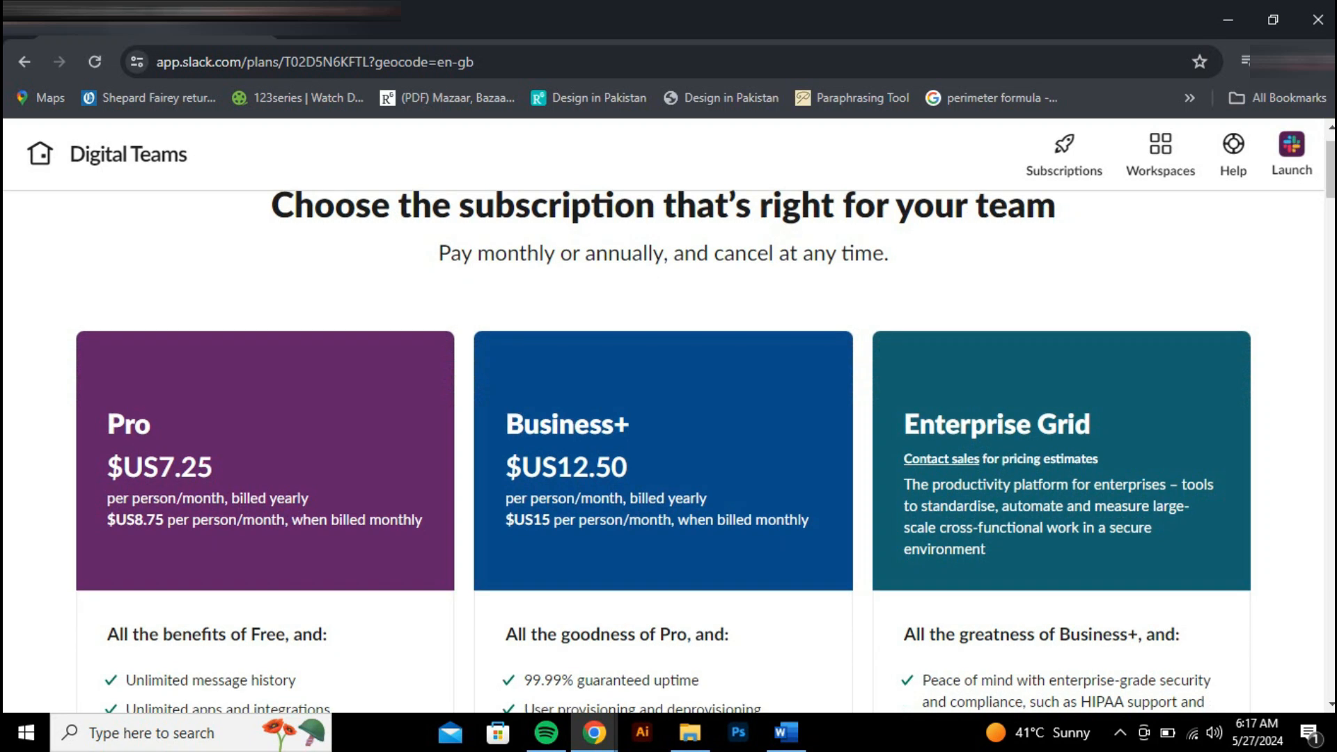
scroll(662, 418, "down", 1)
scroll(663, 418, "down", 1)
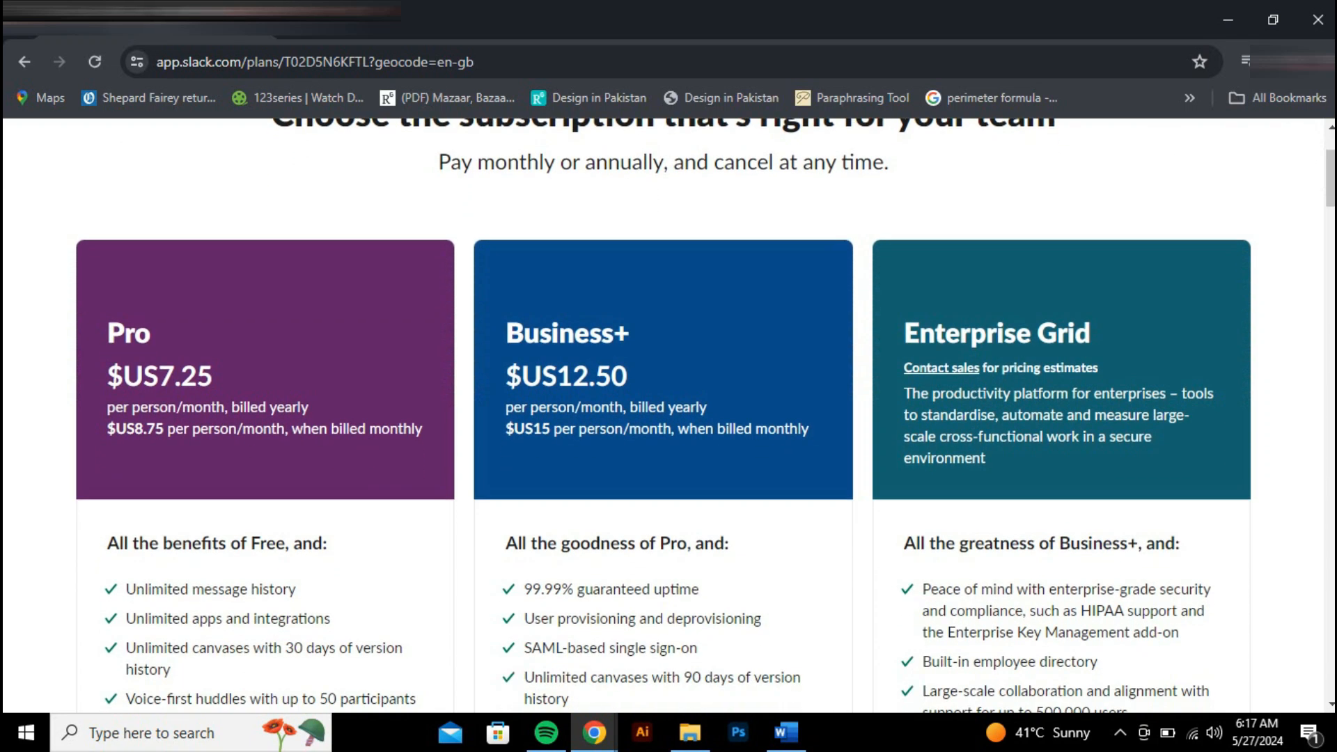
scroll(663, 418, "down", 2)
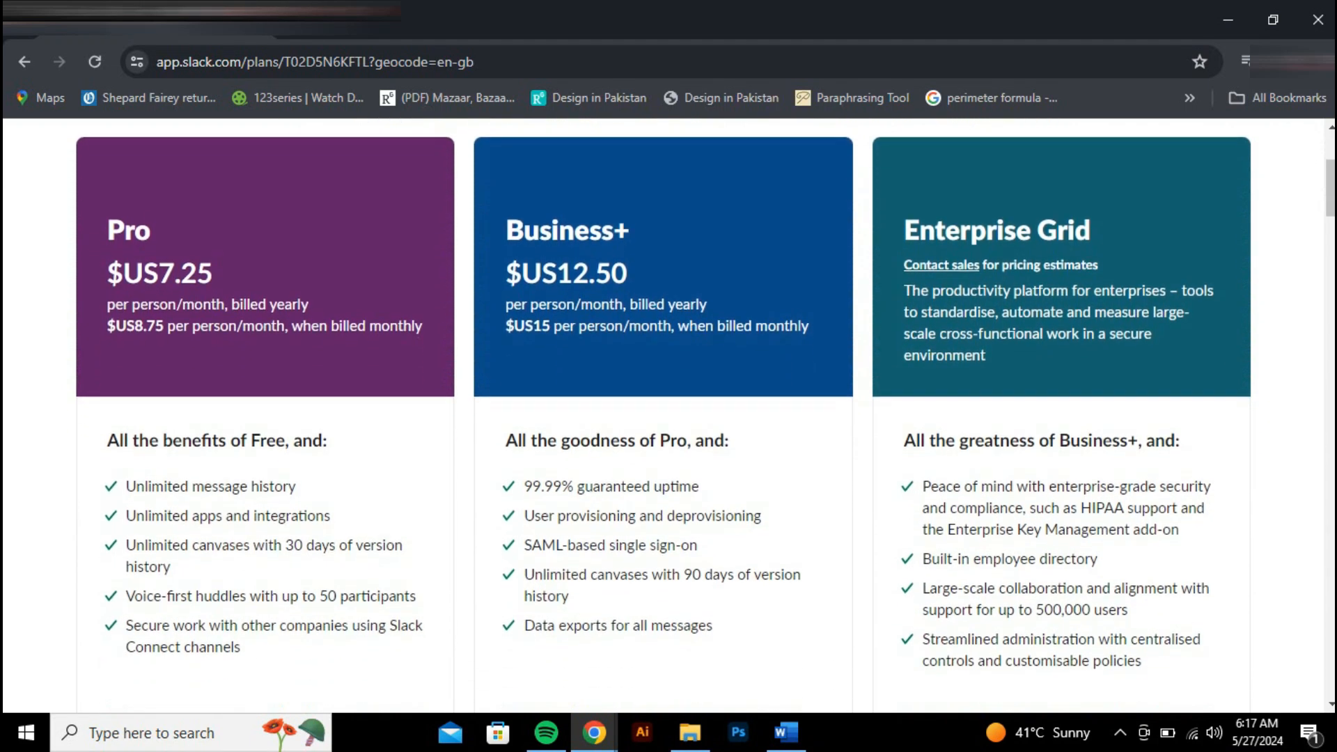
scroll(663, 417, "down", 2)
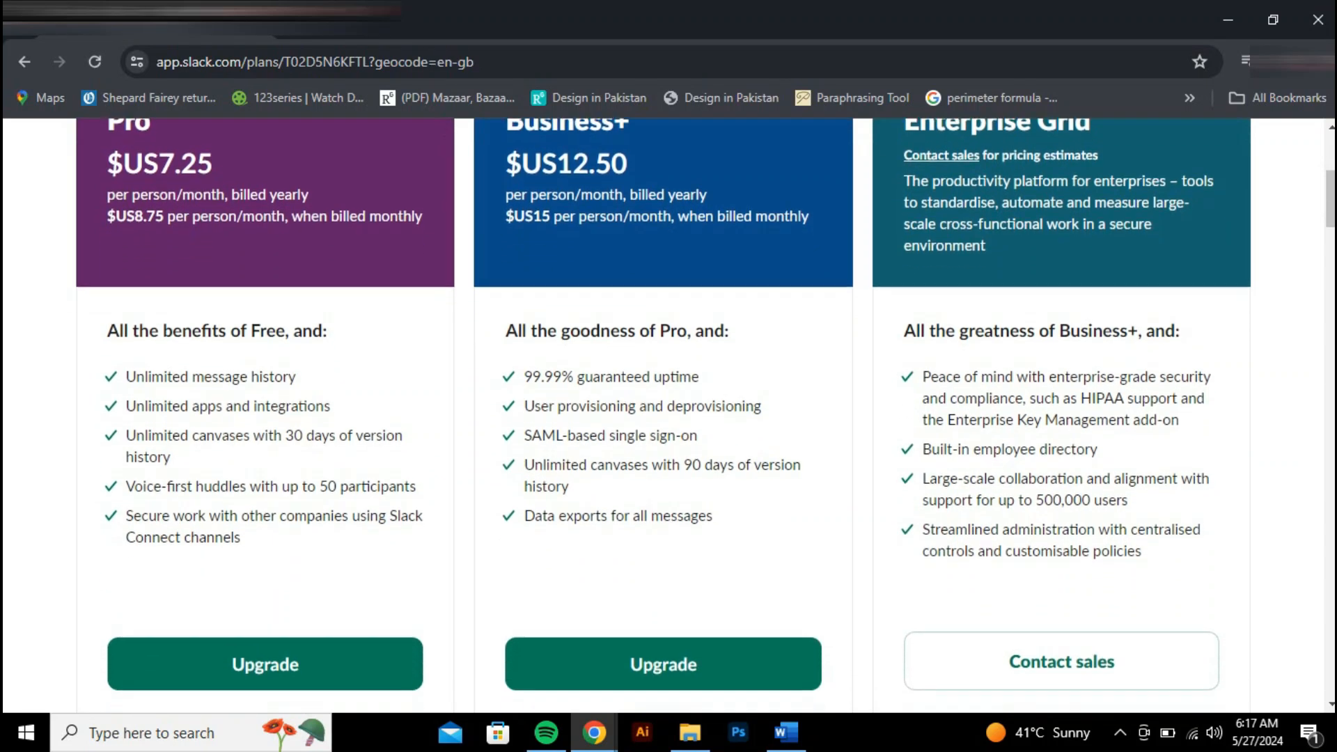
scroll(663, 417, "down", 1)
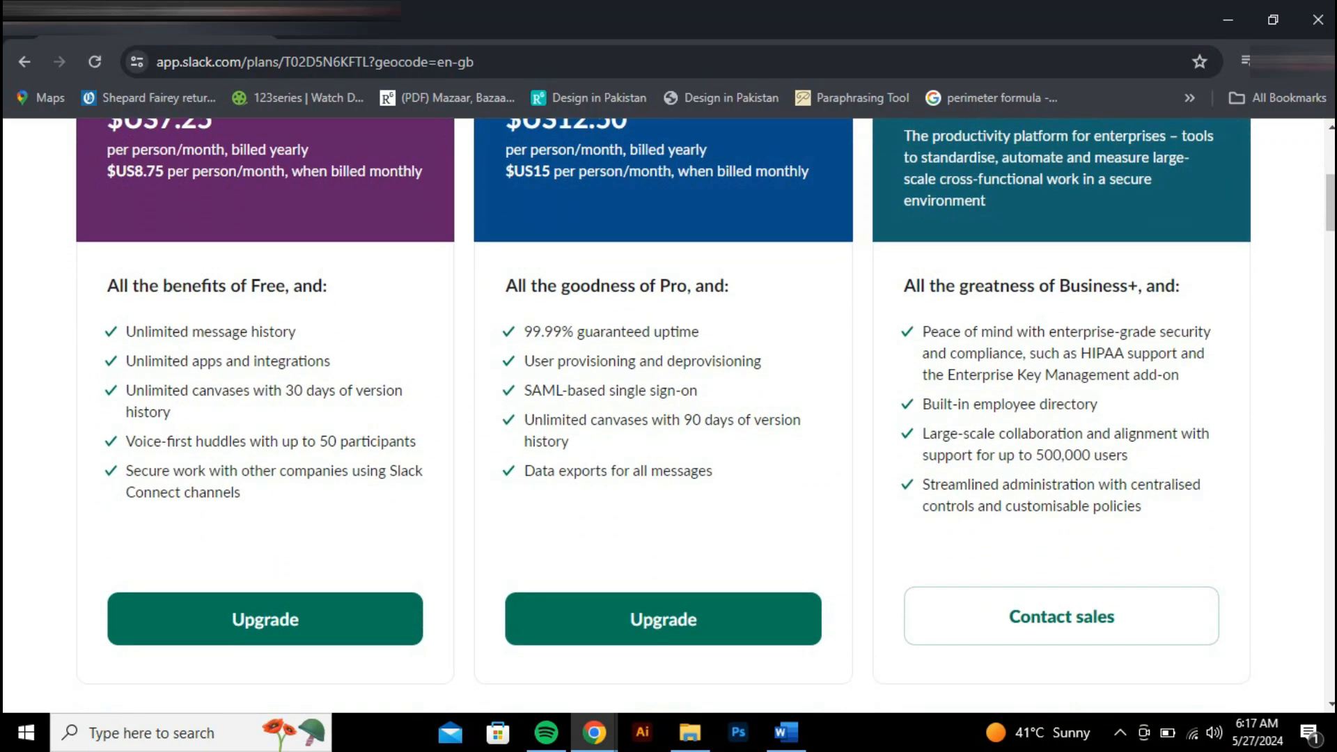
scroll(662, 418, "down", 2)
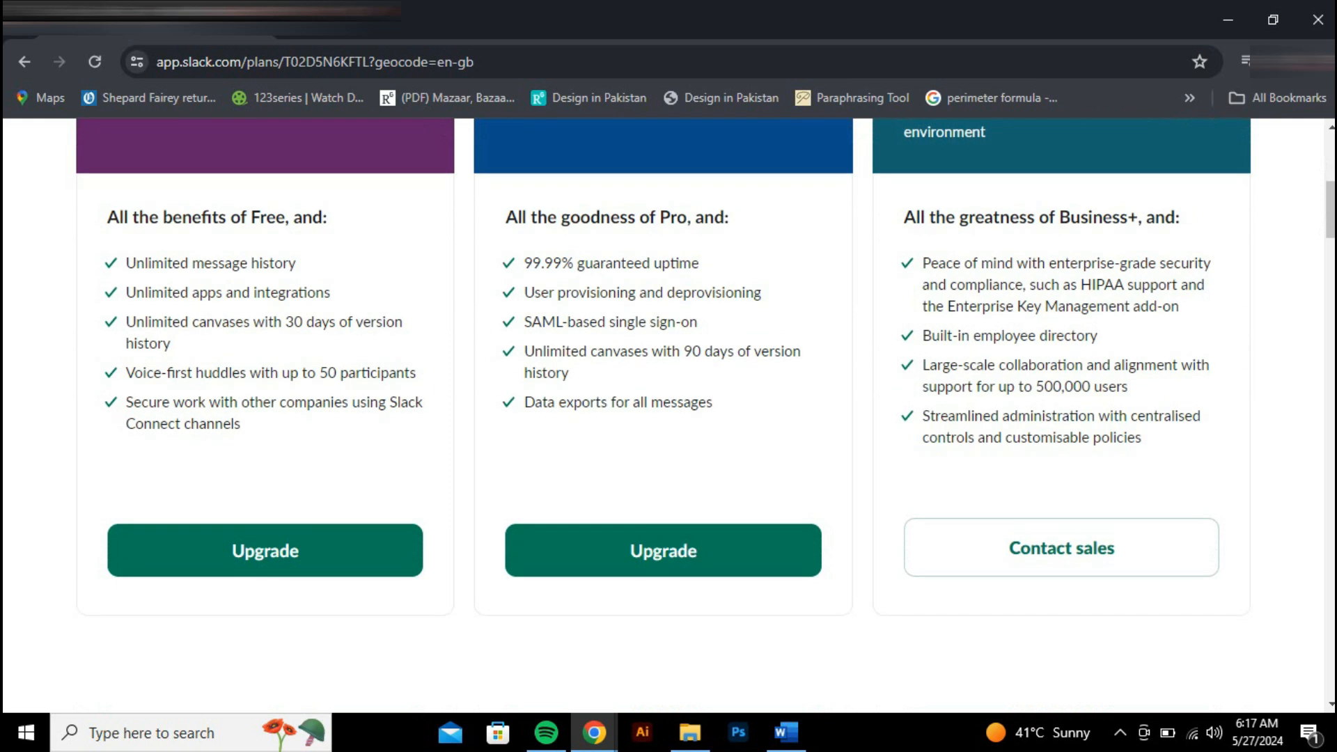
scroll(663, 417, "down", 3)
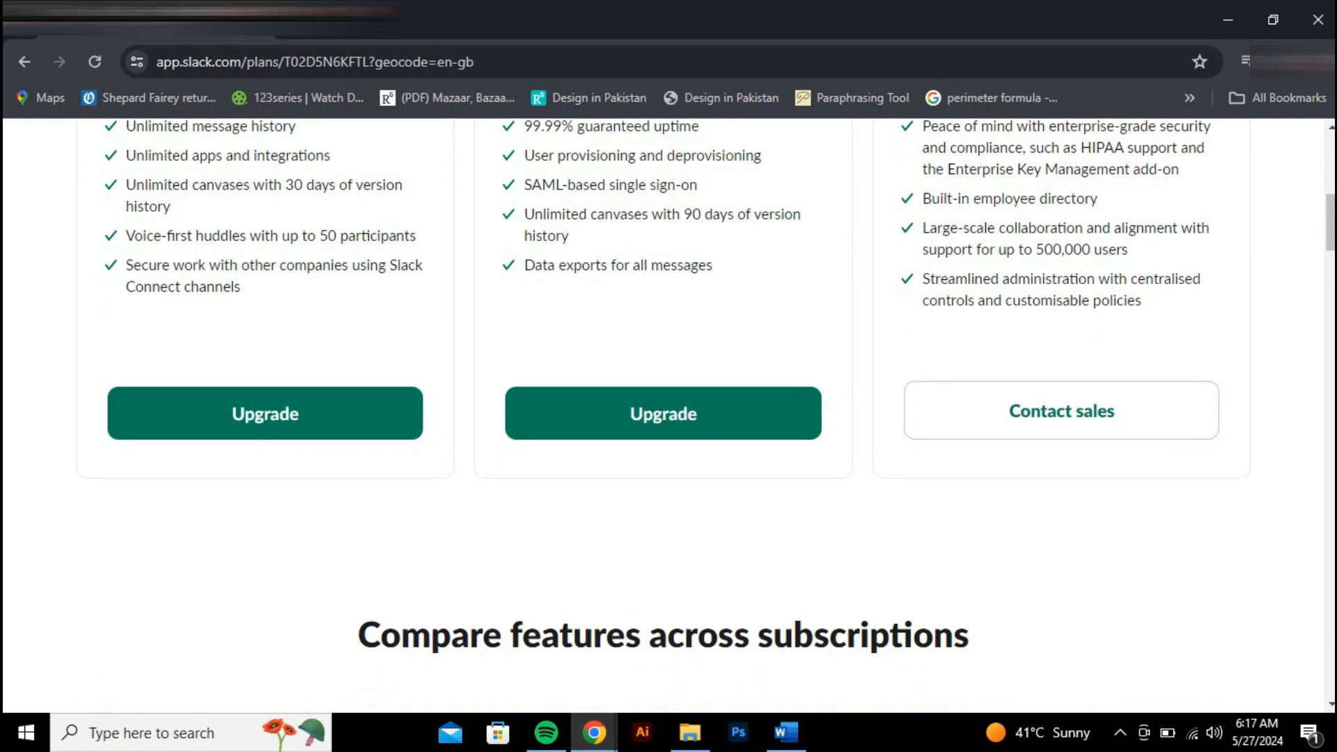
scroll(663, 418, "down", 2)
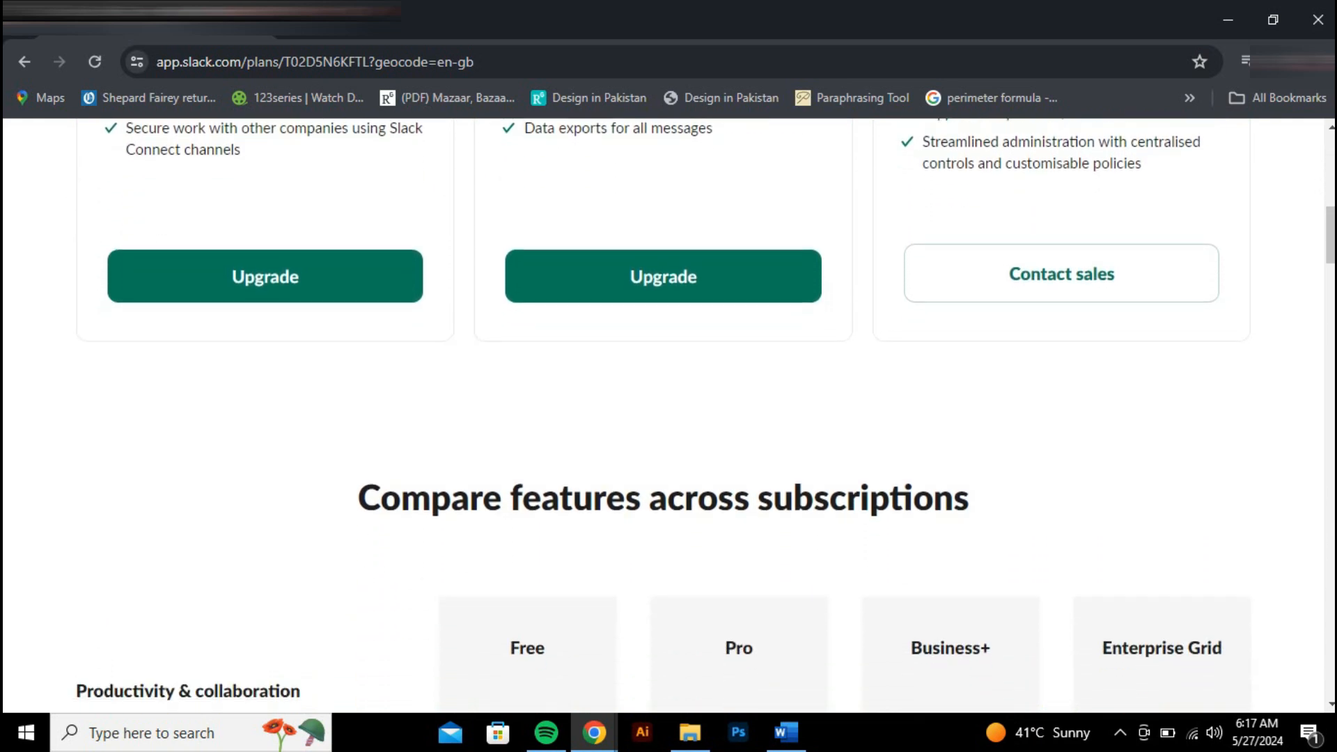
scroll(663, 418, "down", 3)
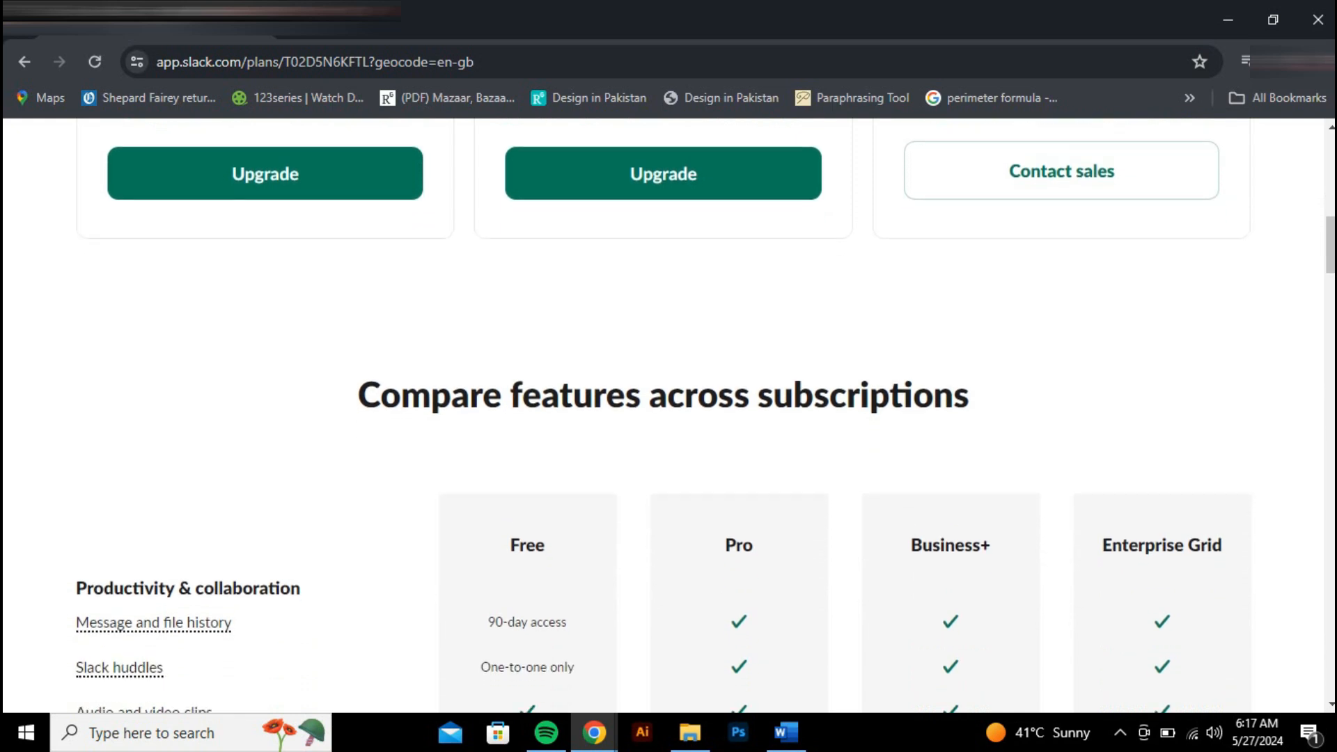
scroll(663, 418, "down", 1)
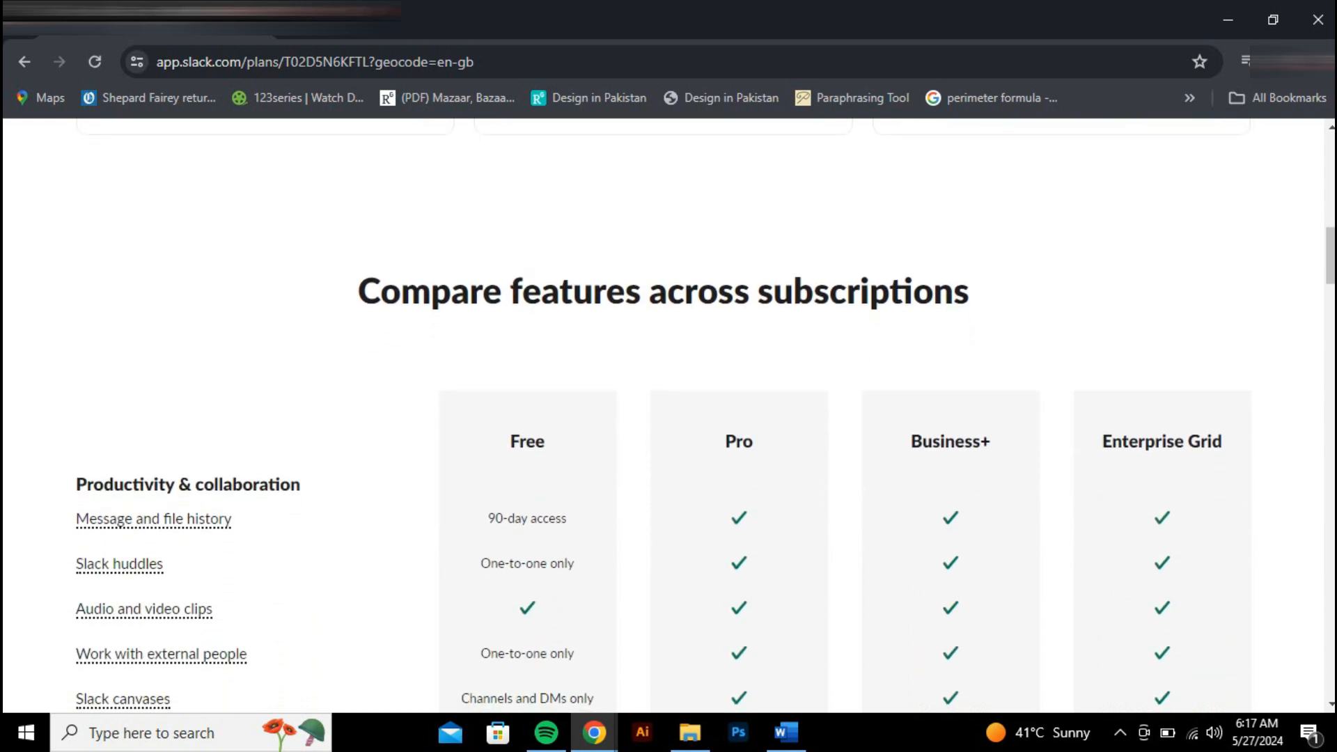
scroll(663, 418, "down", 3)
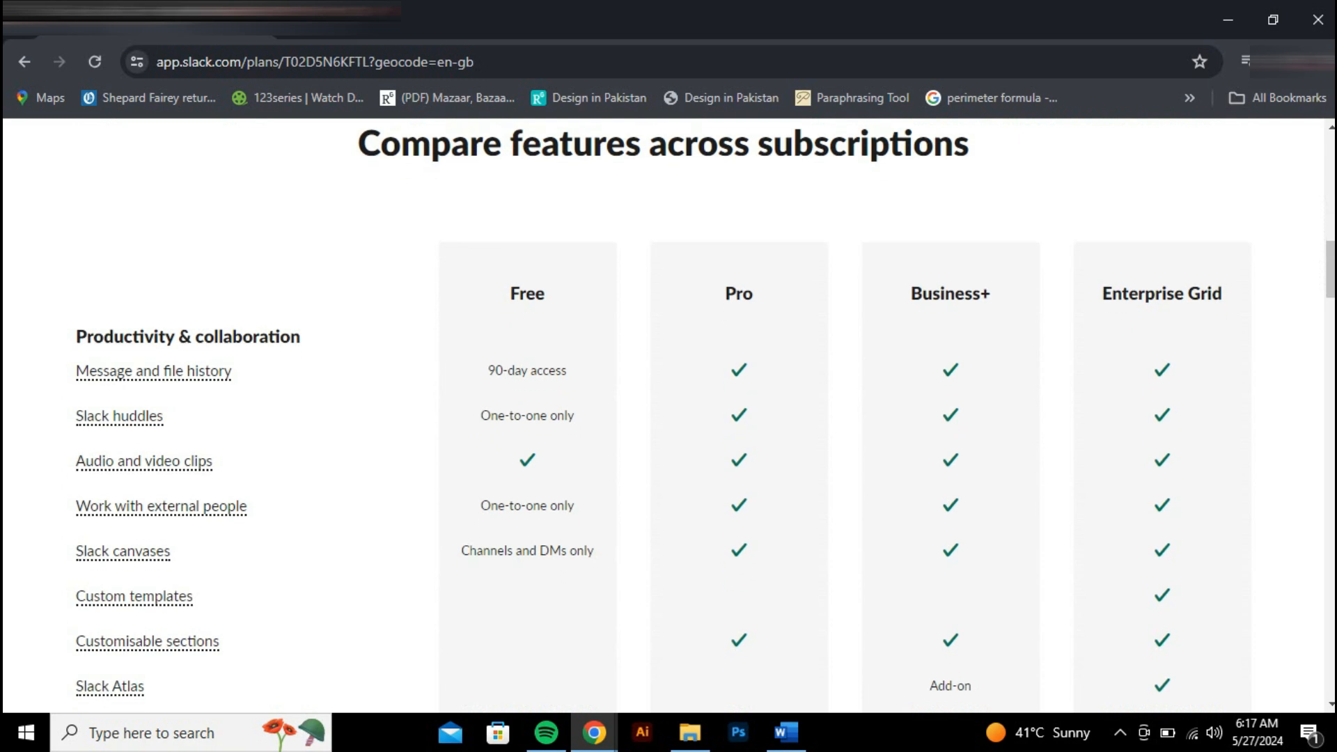
scroll(663, 418, "down", 1)
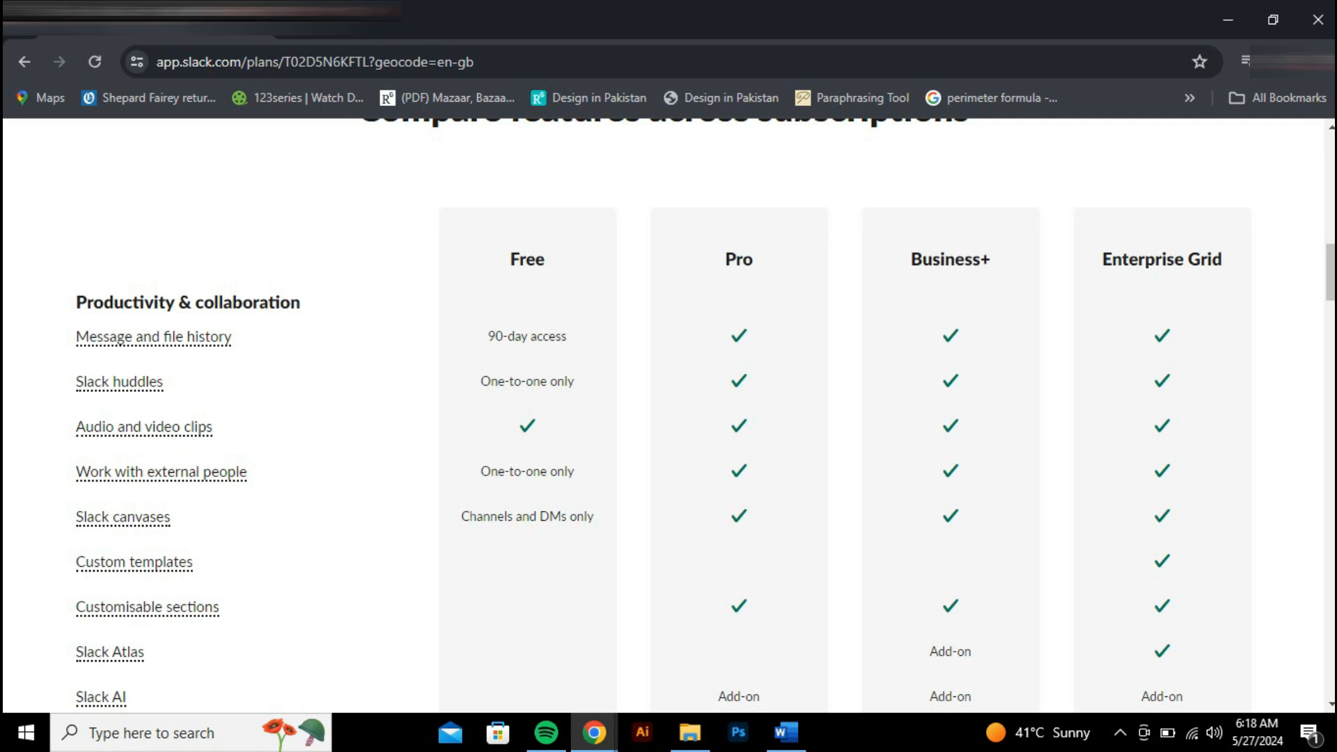
scroll(663, 418, "down", 1)
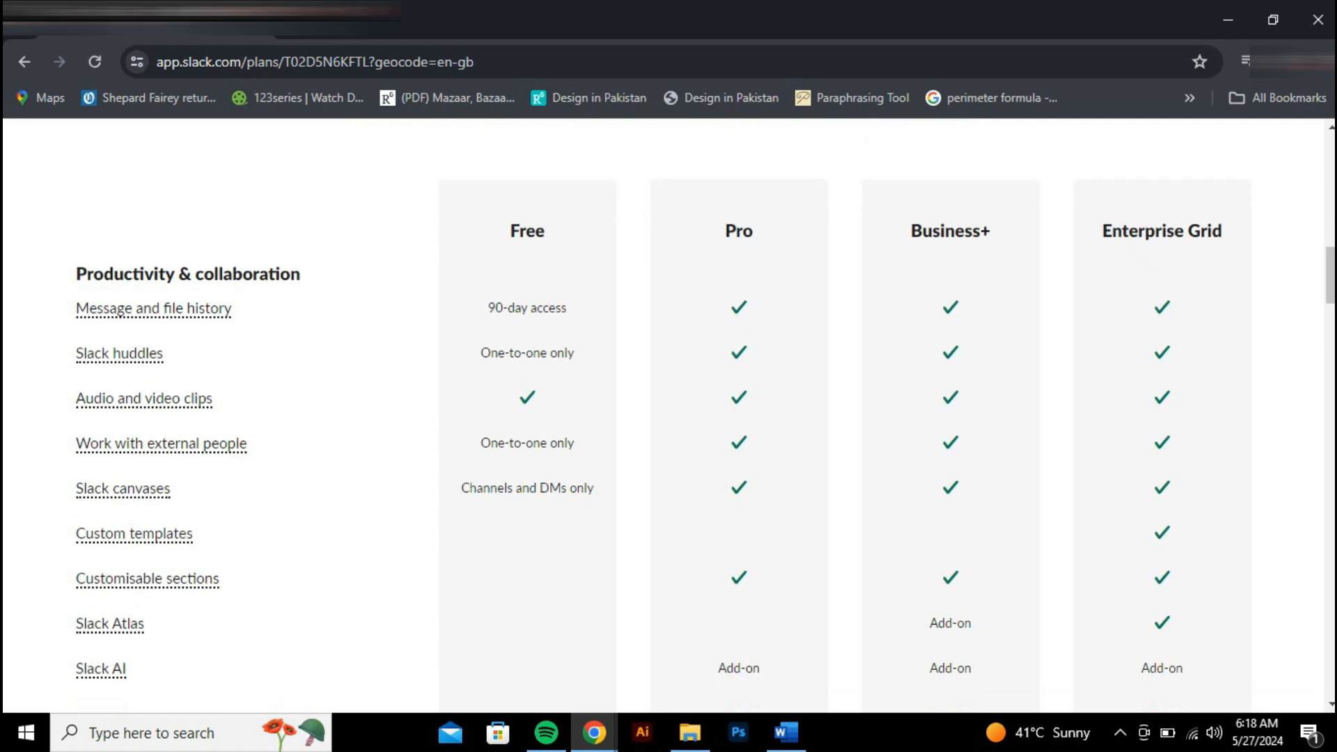
scroll(663, 417, "down", 1)
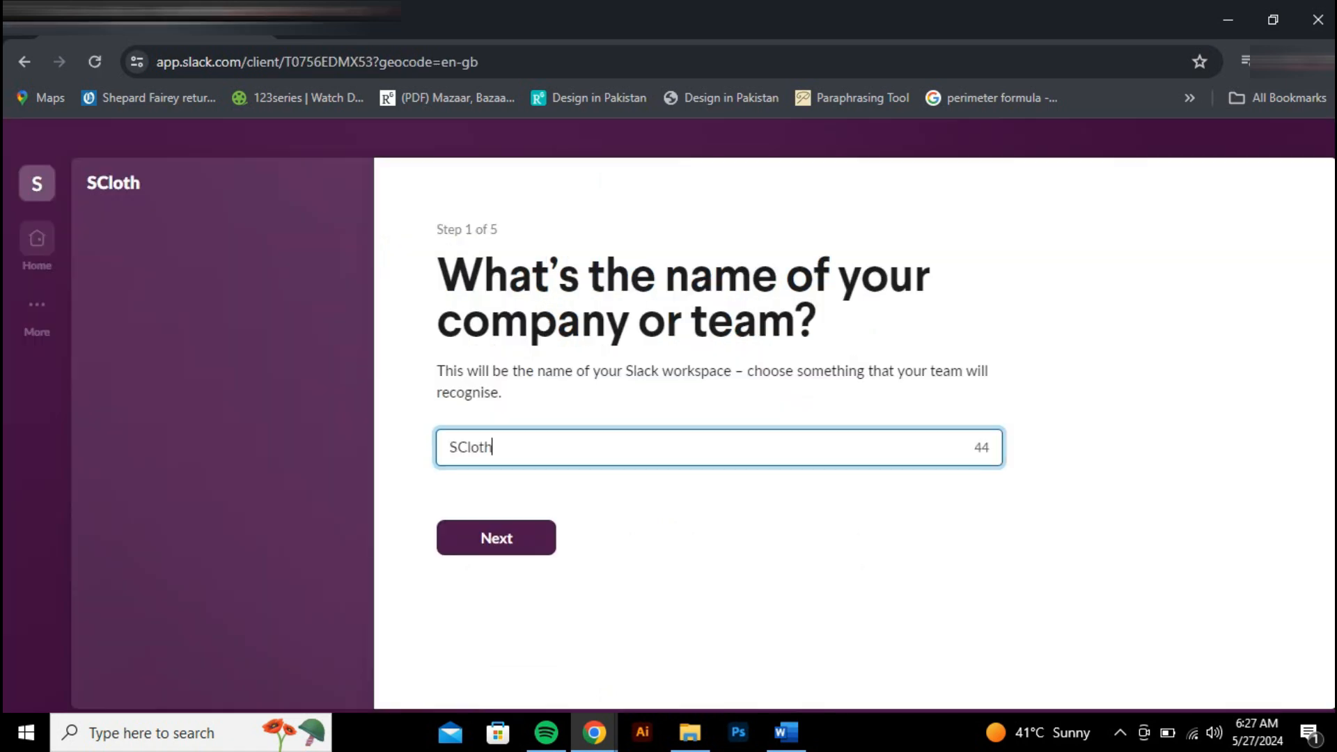
- Name the new workspace SClothing and submit the member's full name for the profile without adding a photo
type("ing")
key("Return")
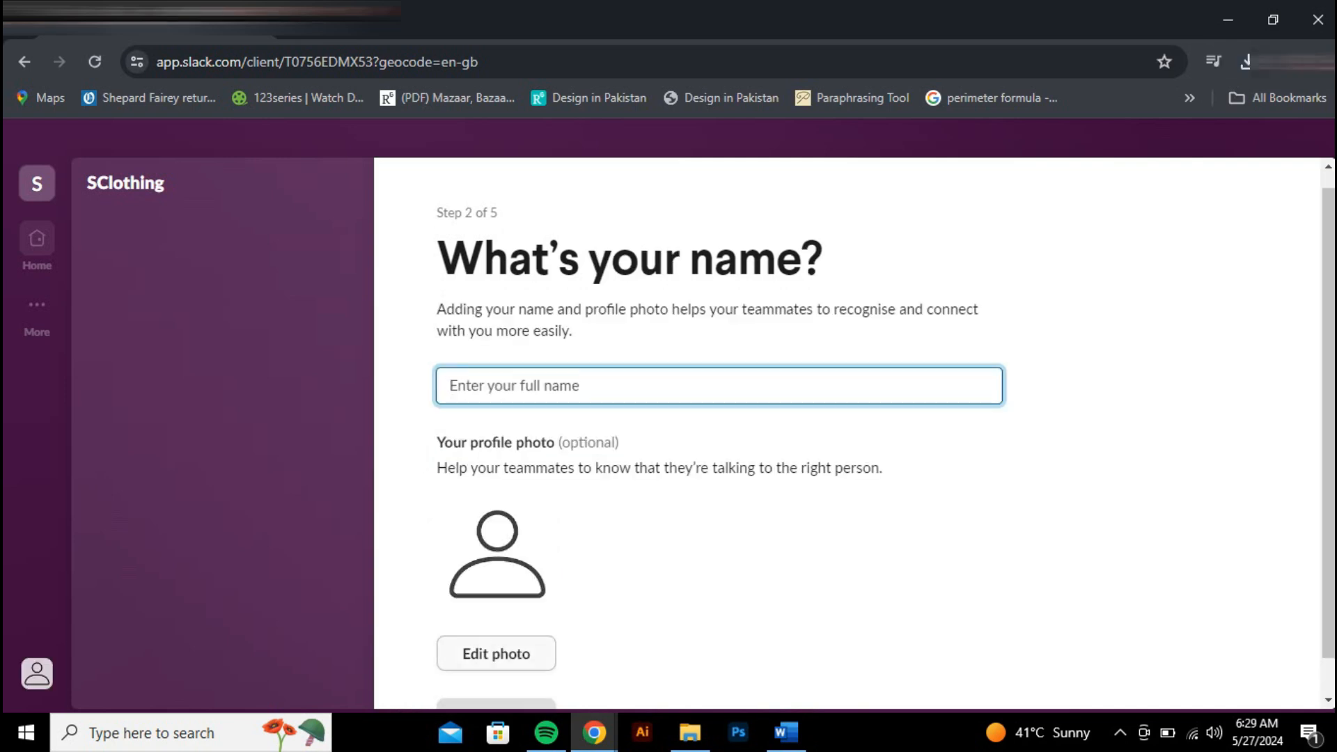
type("Sunny James")
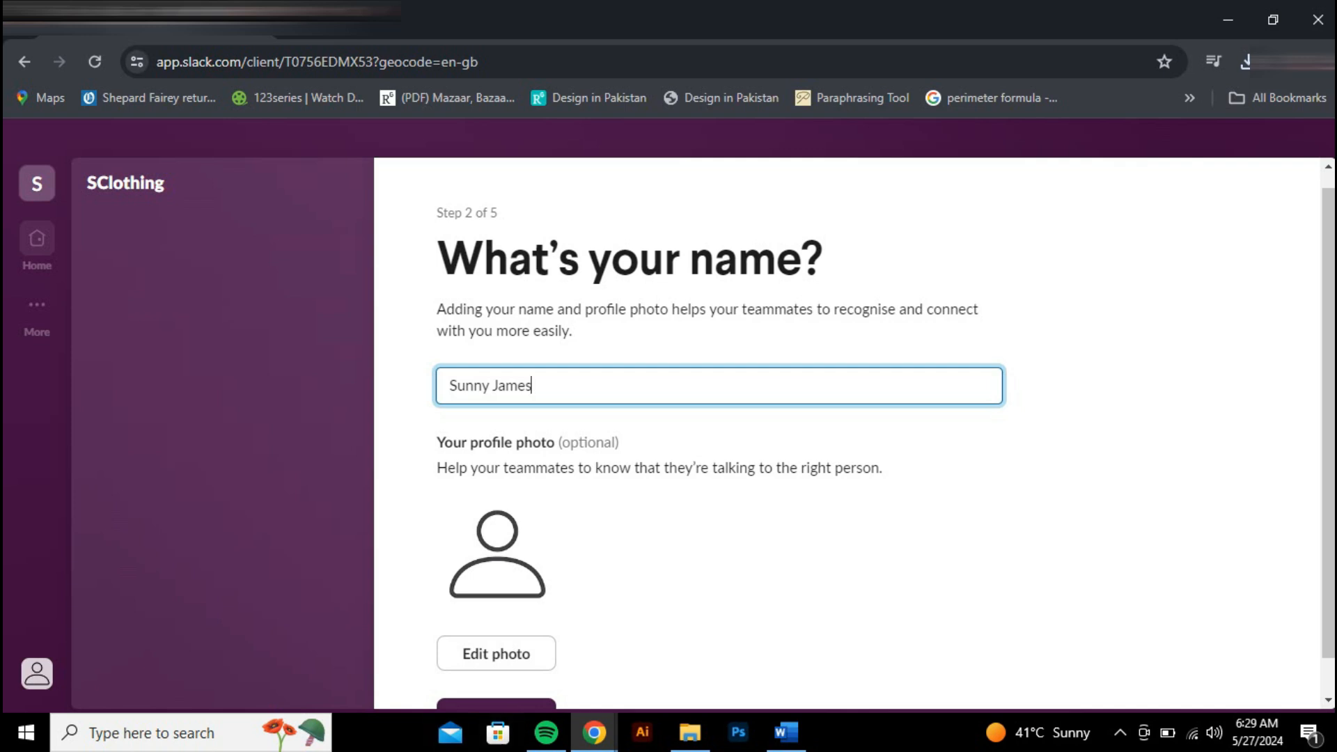
key("Return")
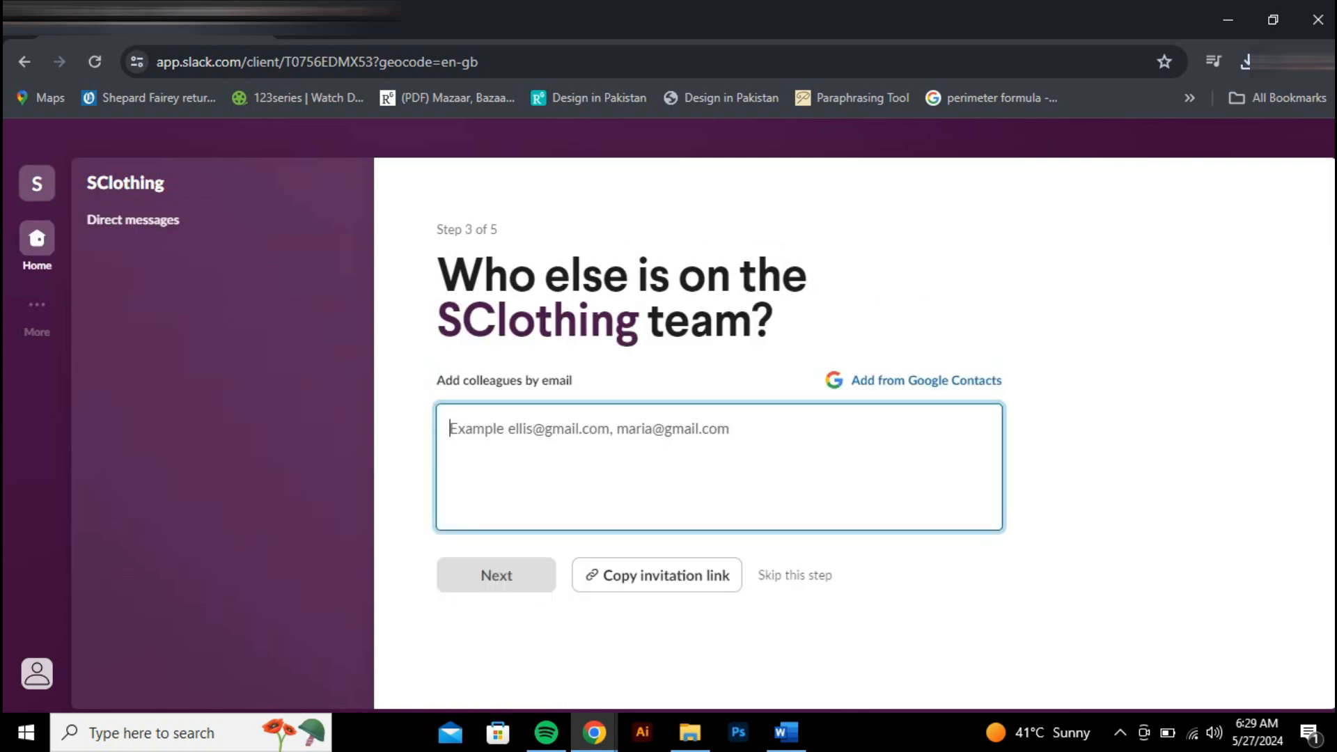
- Skip inviting colleagues to the team and submit Branding as what the team is working on
left_click(794, 575)
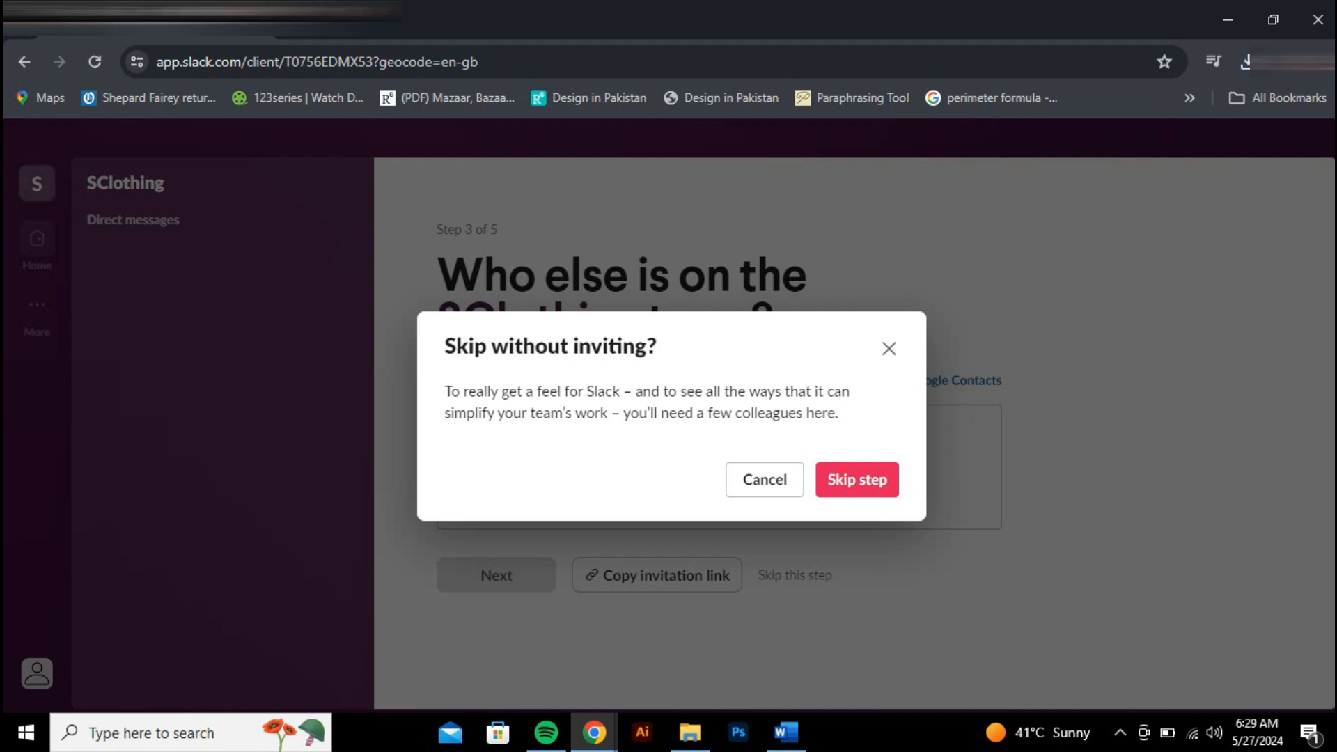
left_click(857, 479)
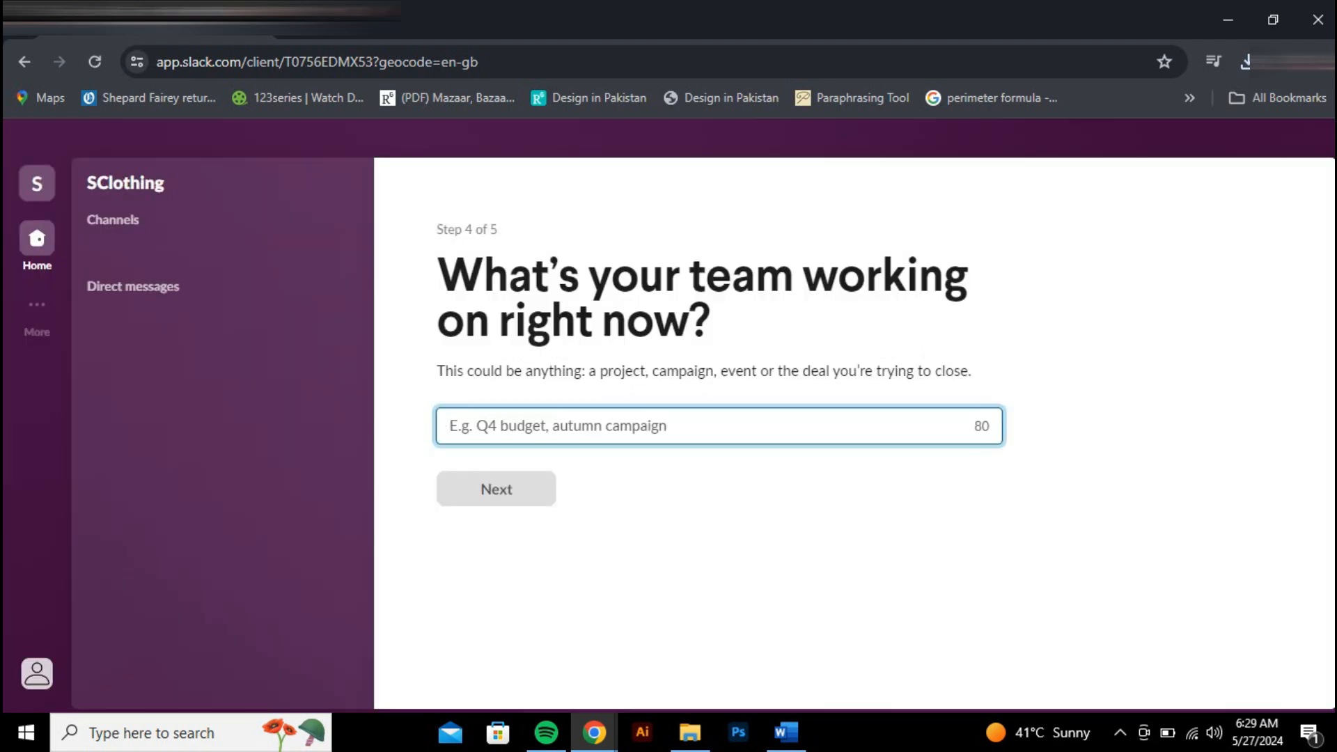
type("Branding")
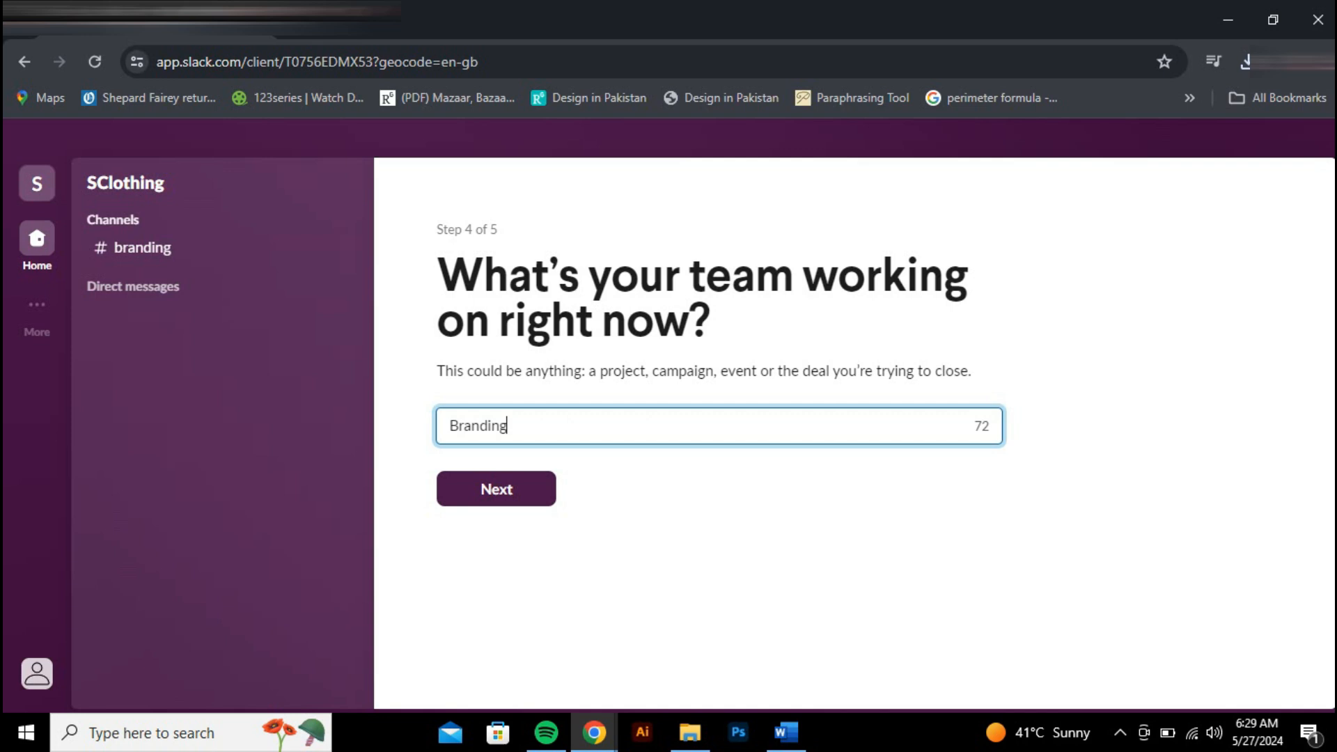
key("Return")
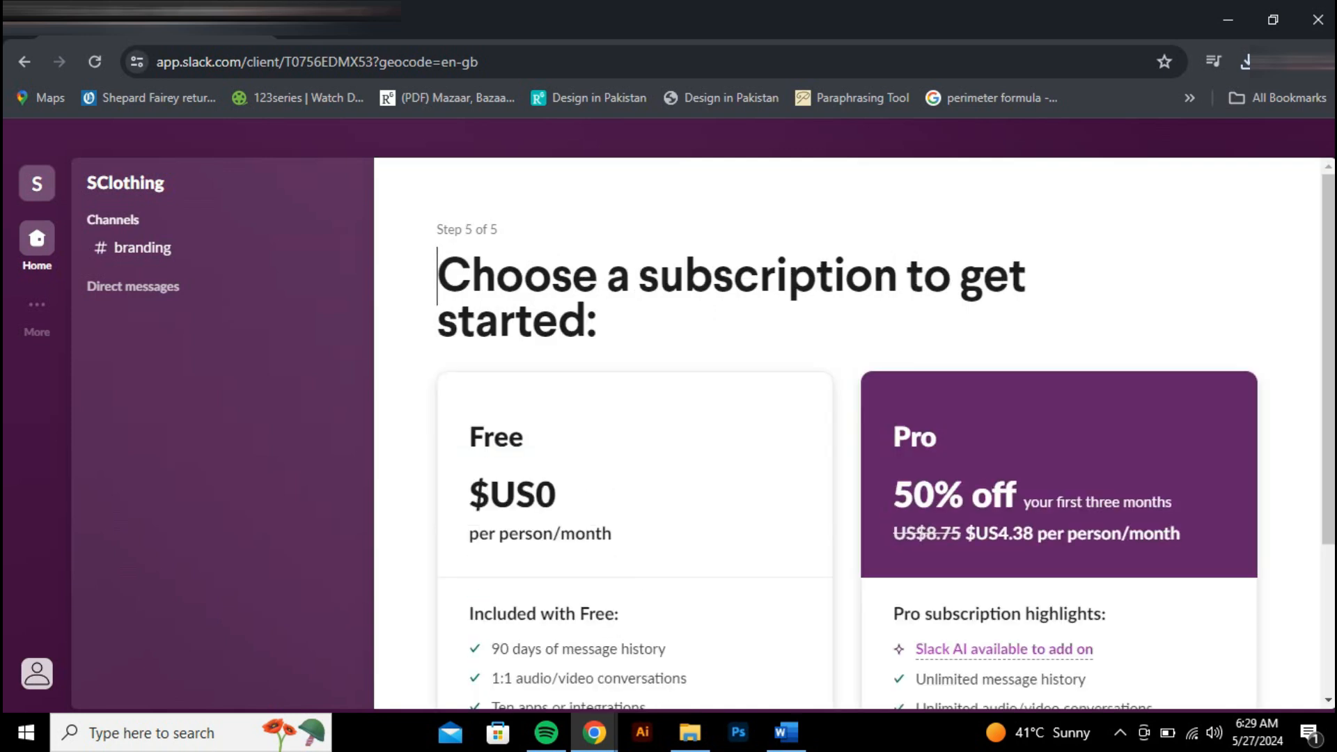
- Start the workspace with the Free subscription and dismiss the request to enable notifications
scroll(847, 431, "down", 3)
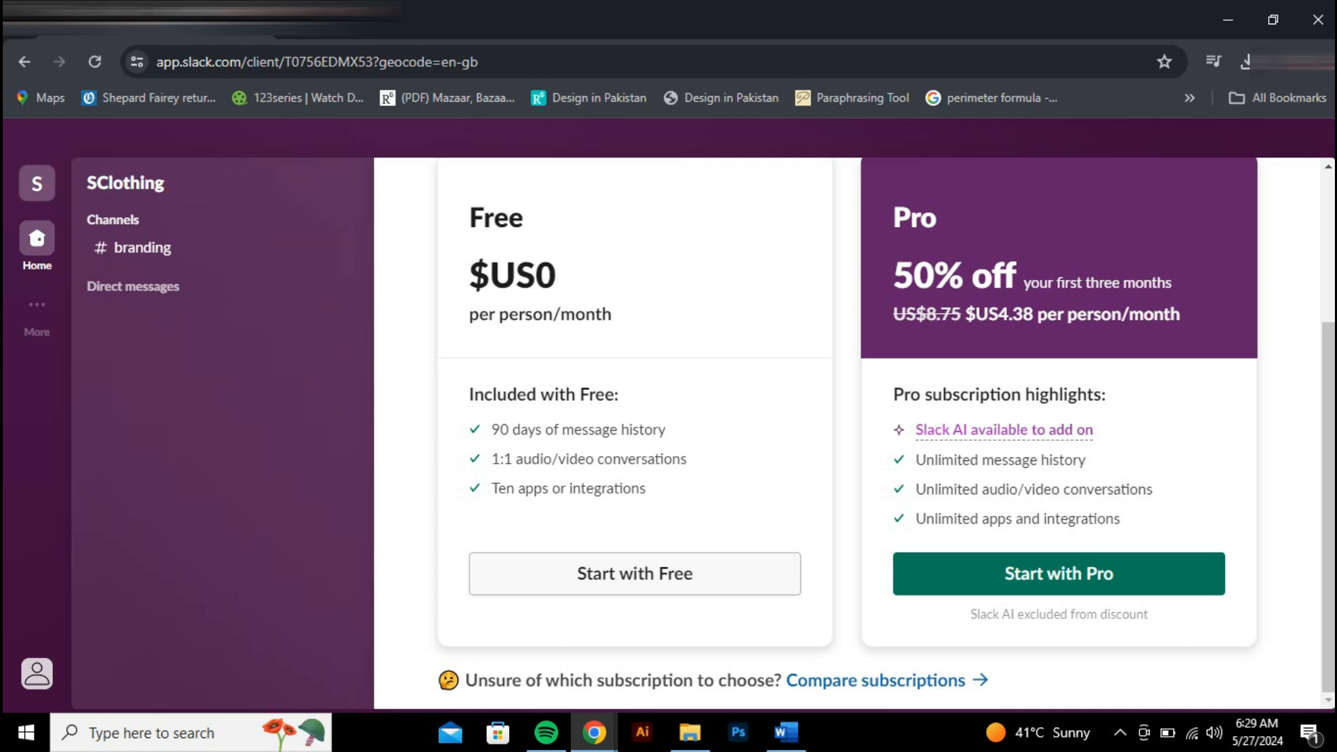
left_click(634, 574)
left_click(433, 600)
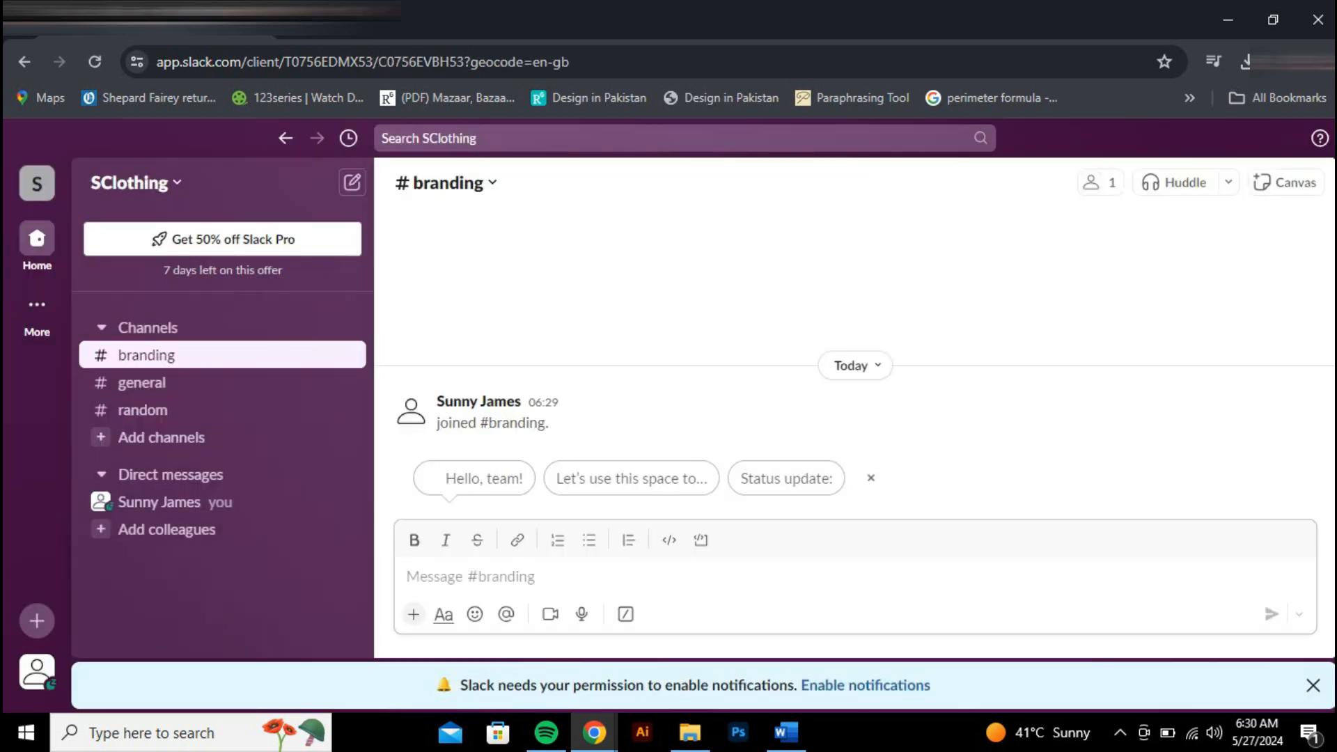
left_click(1313, 685)
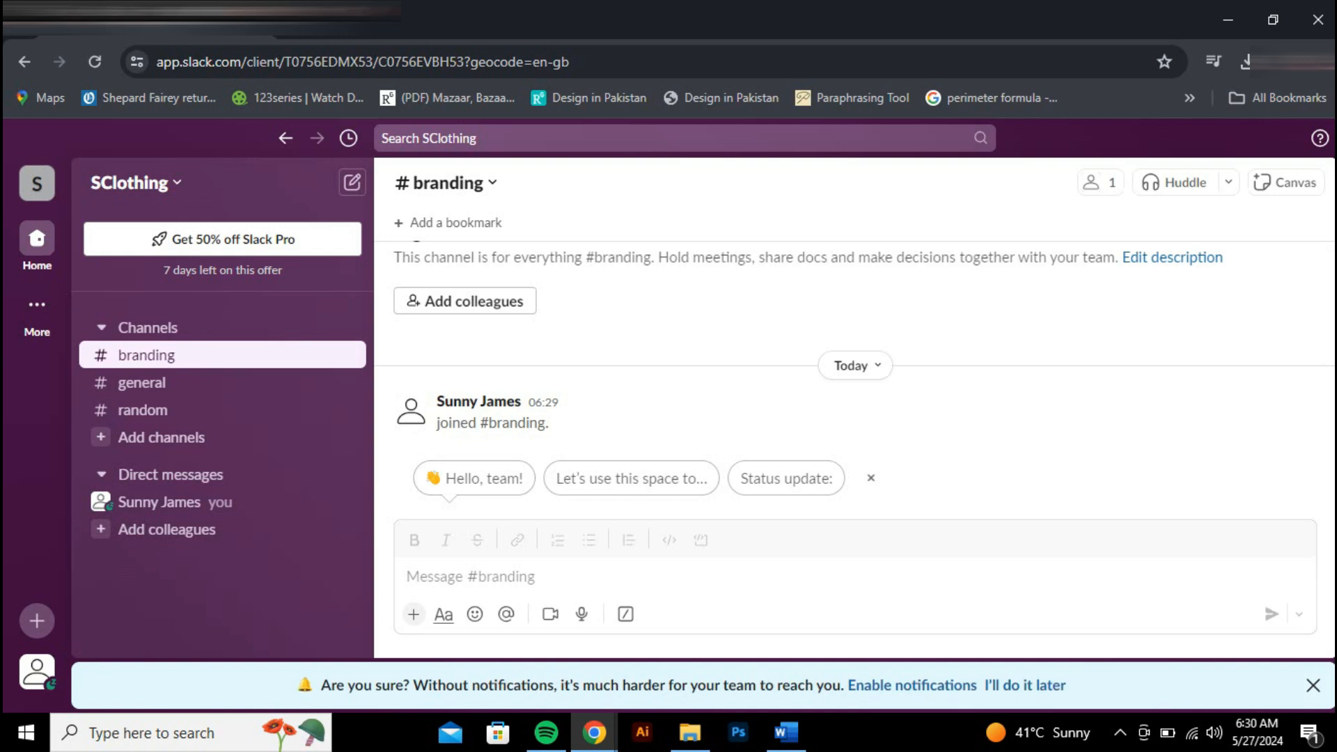
left_click(1314, 686)
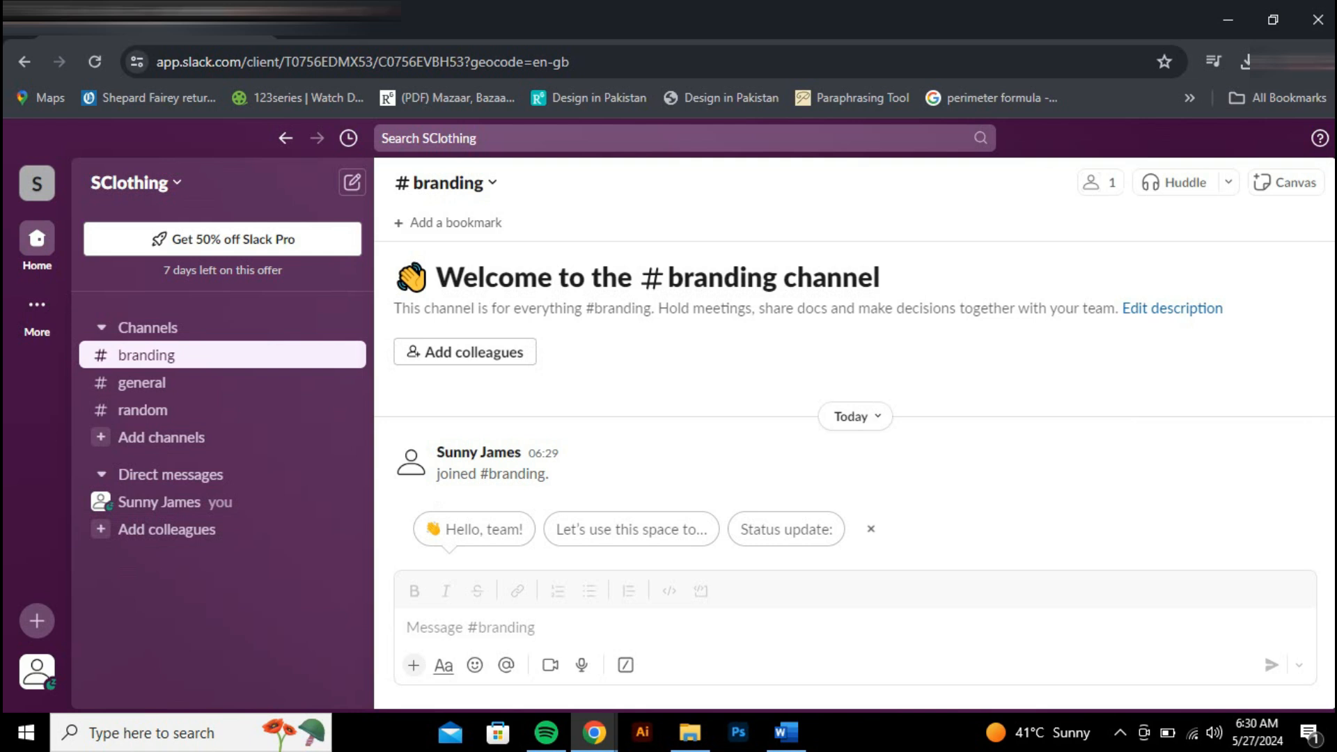
- Look through the SClothing workspace menu and the options for creating new messages, huddles, canvases and channels
left_click(166, 529)
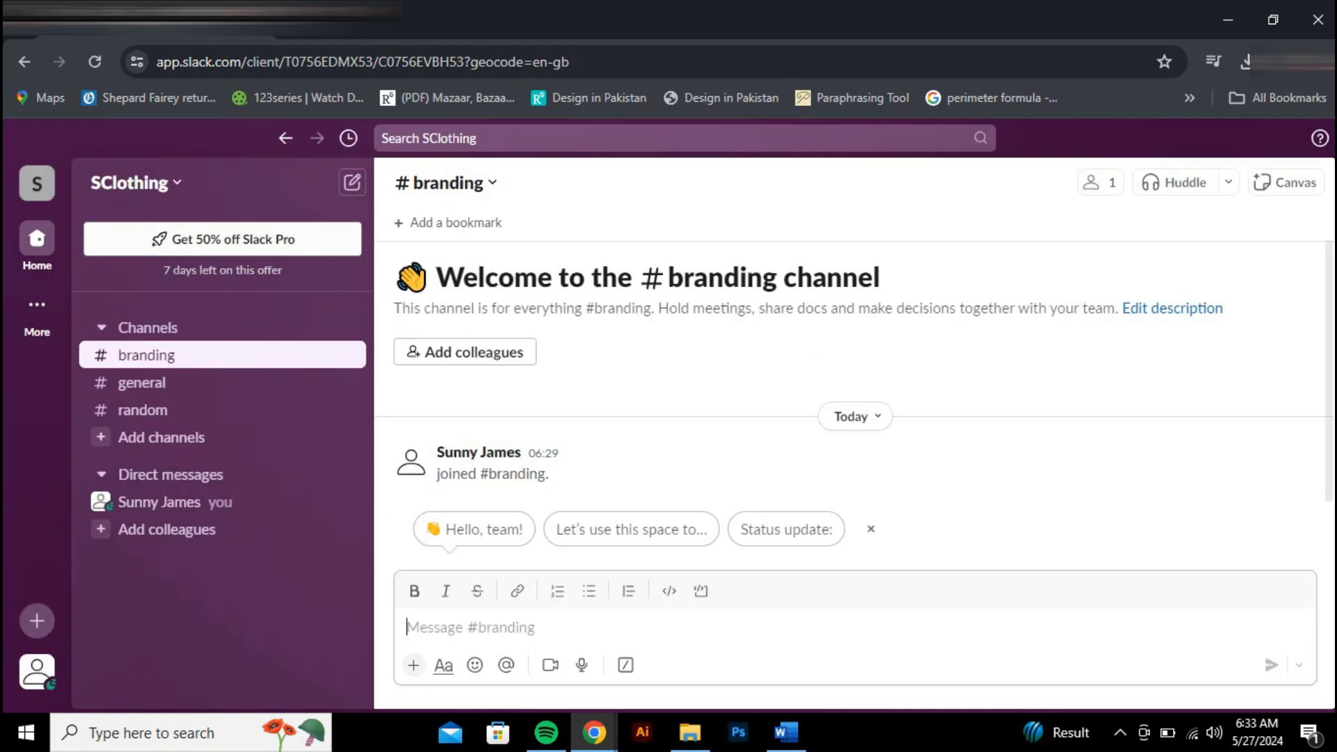
left_click(138, 183)
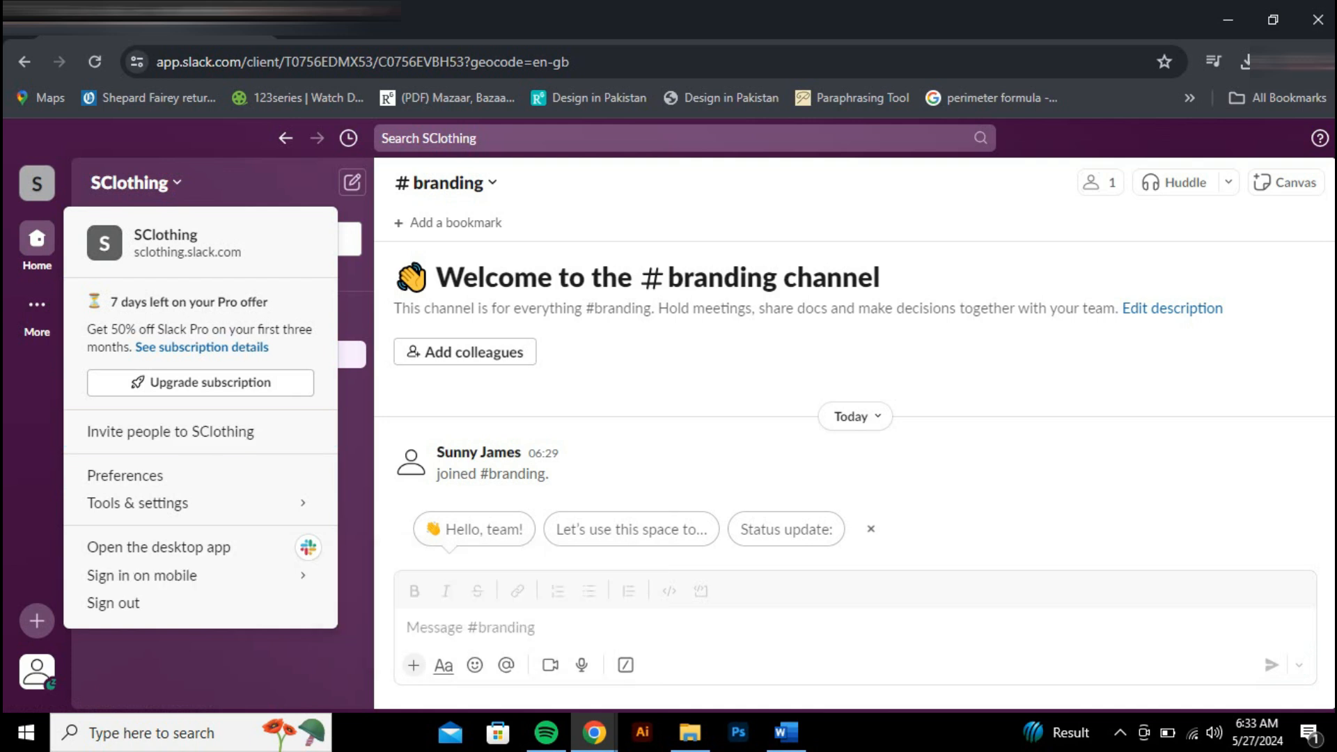
key("Escape")
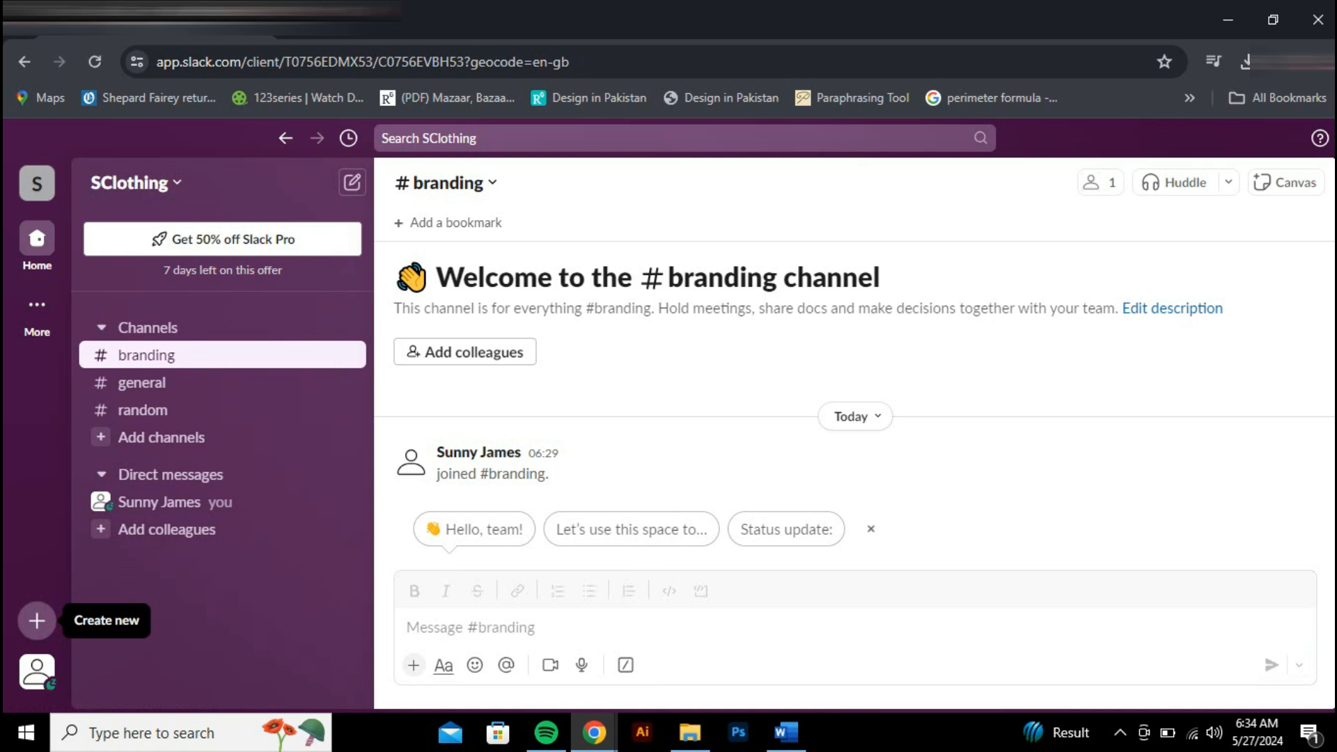
left_click(36, 620)
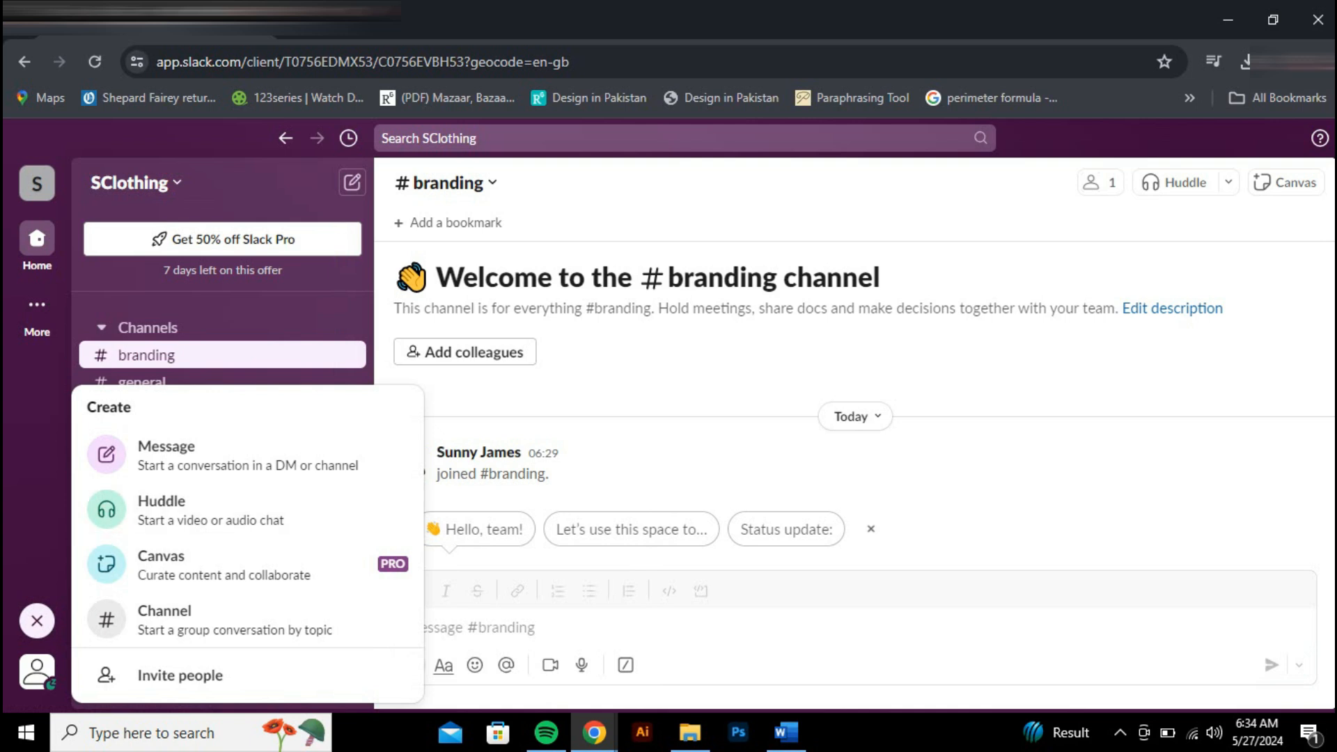
left_click(37, 621)
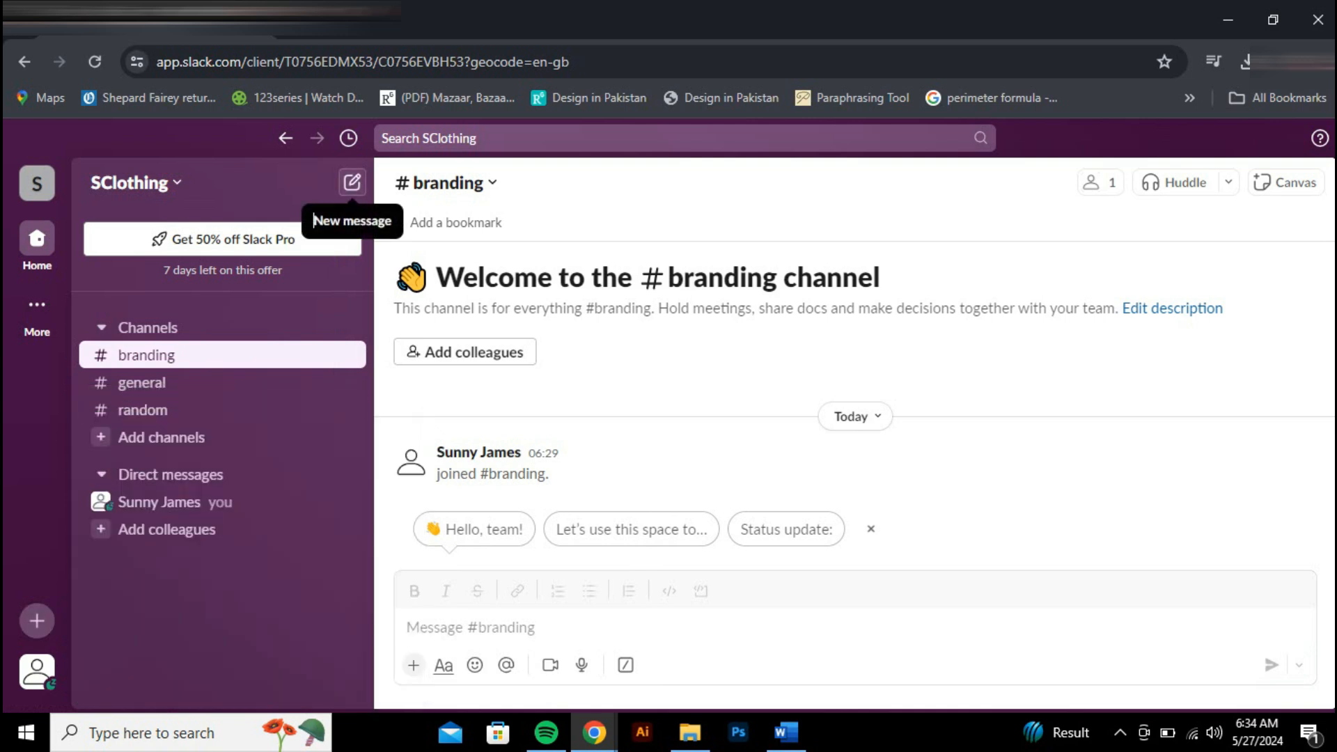
left_click(855, 628)
type("i")
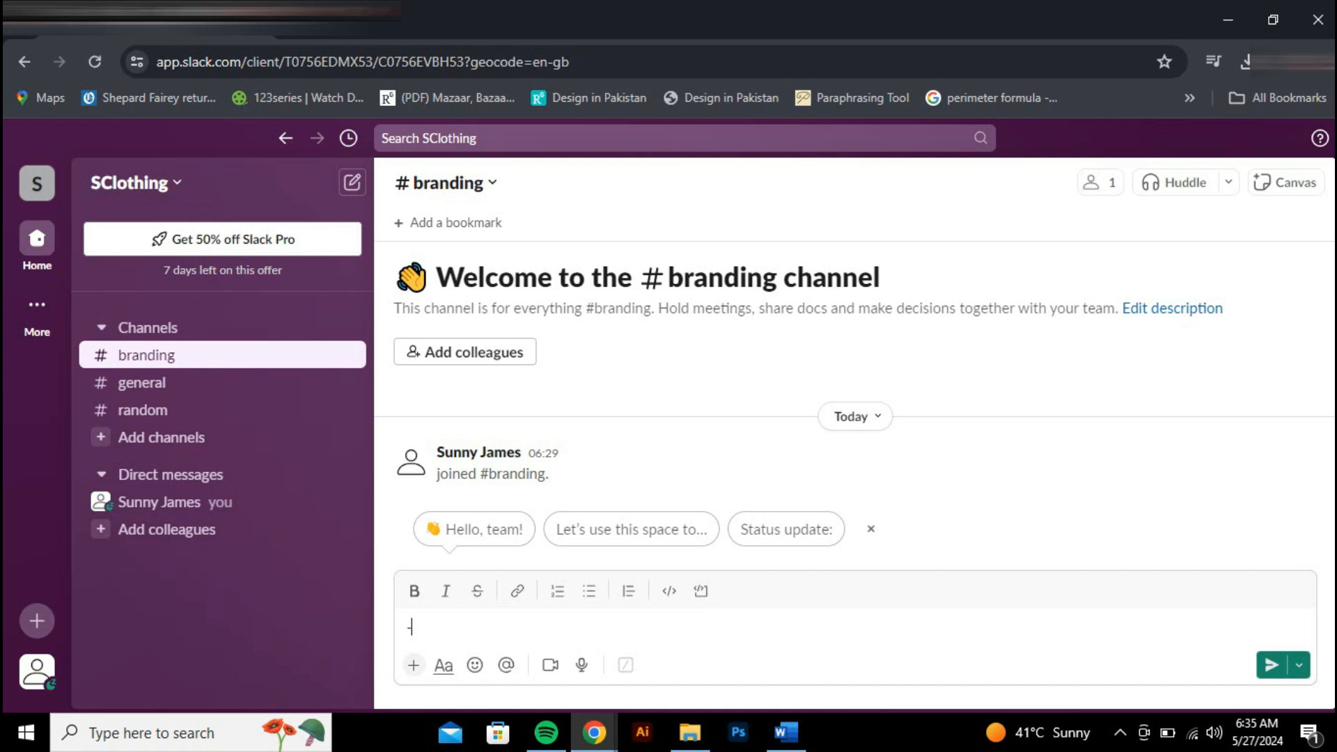
key("BackSpace")
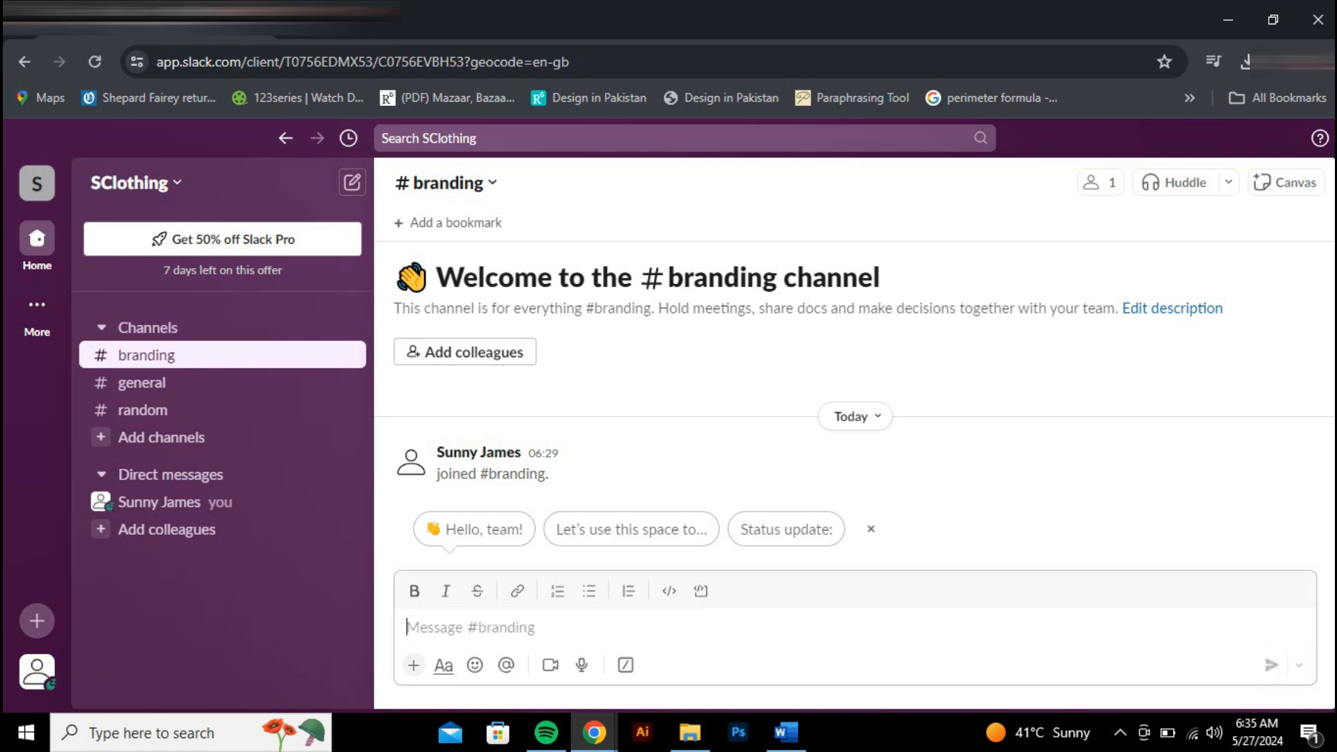
- View the available ways to add another workspace, and close the dialog without choosing one
left_click(37, 183)
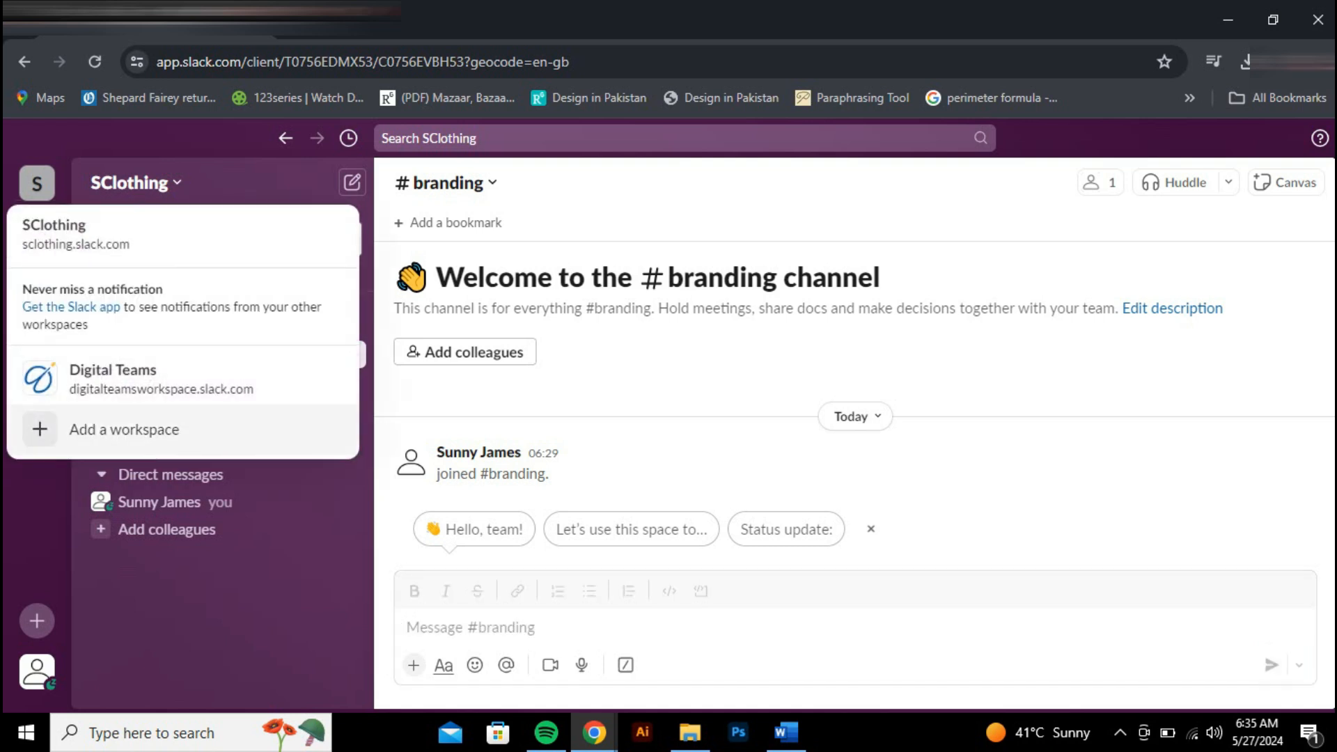
left_click(124, 430)
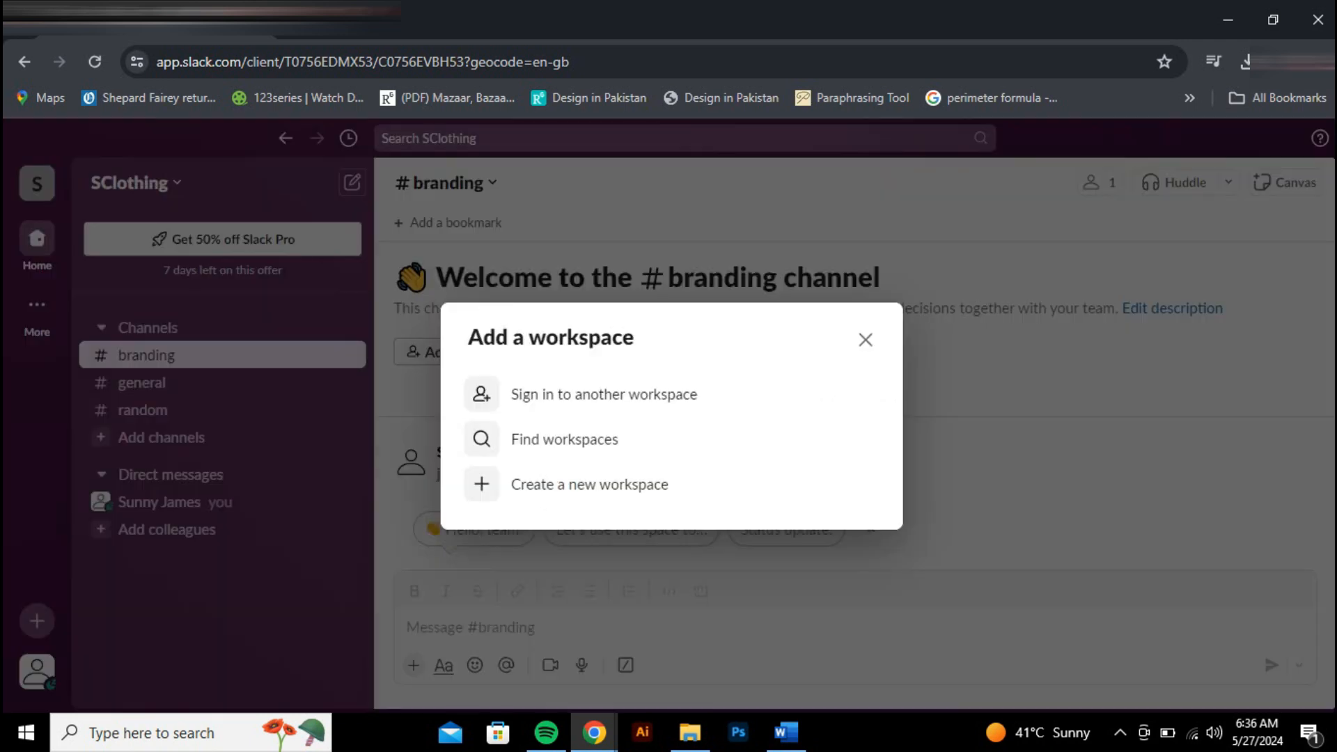
left_click(865, 339)
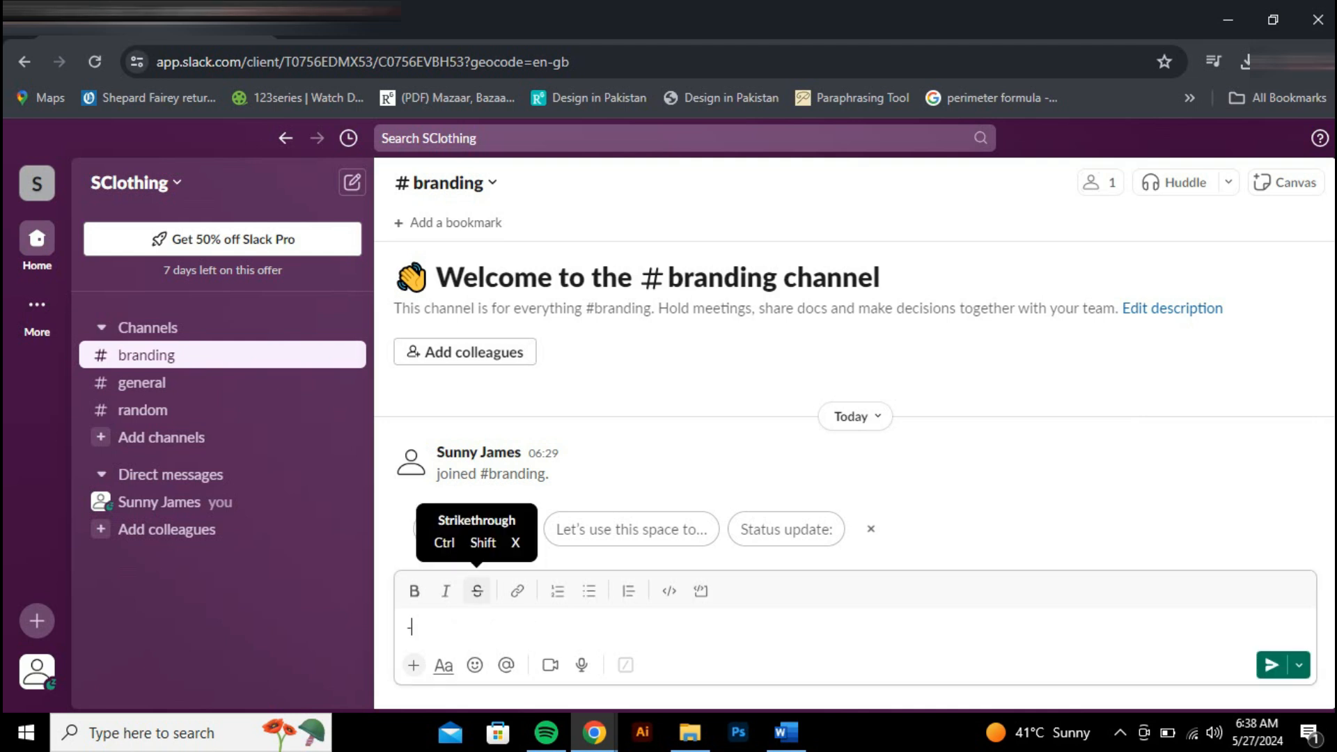
- Clear the stray text from the message draft and look through the general, random and branding channels
key("BackSpace")
left_click(549, 473)
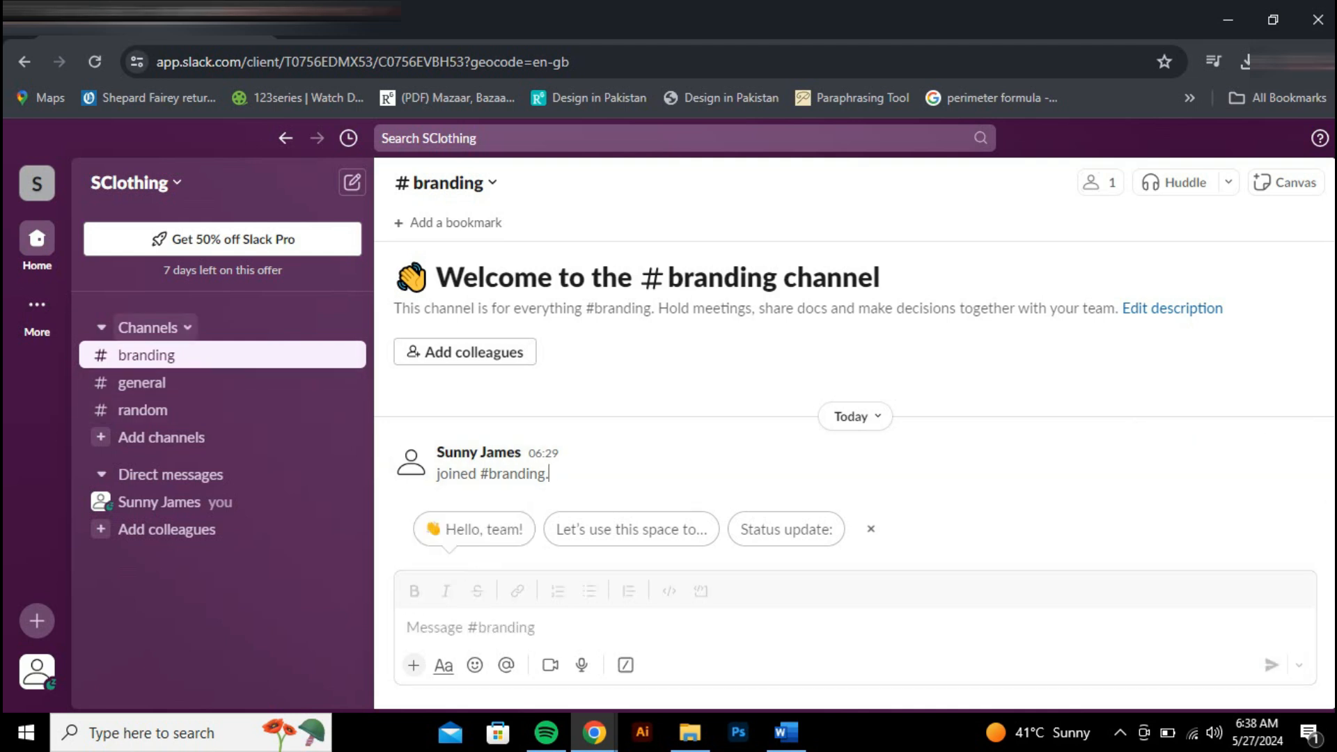
left_click(143, 383)
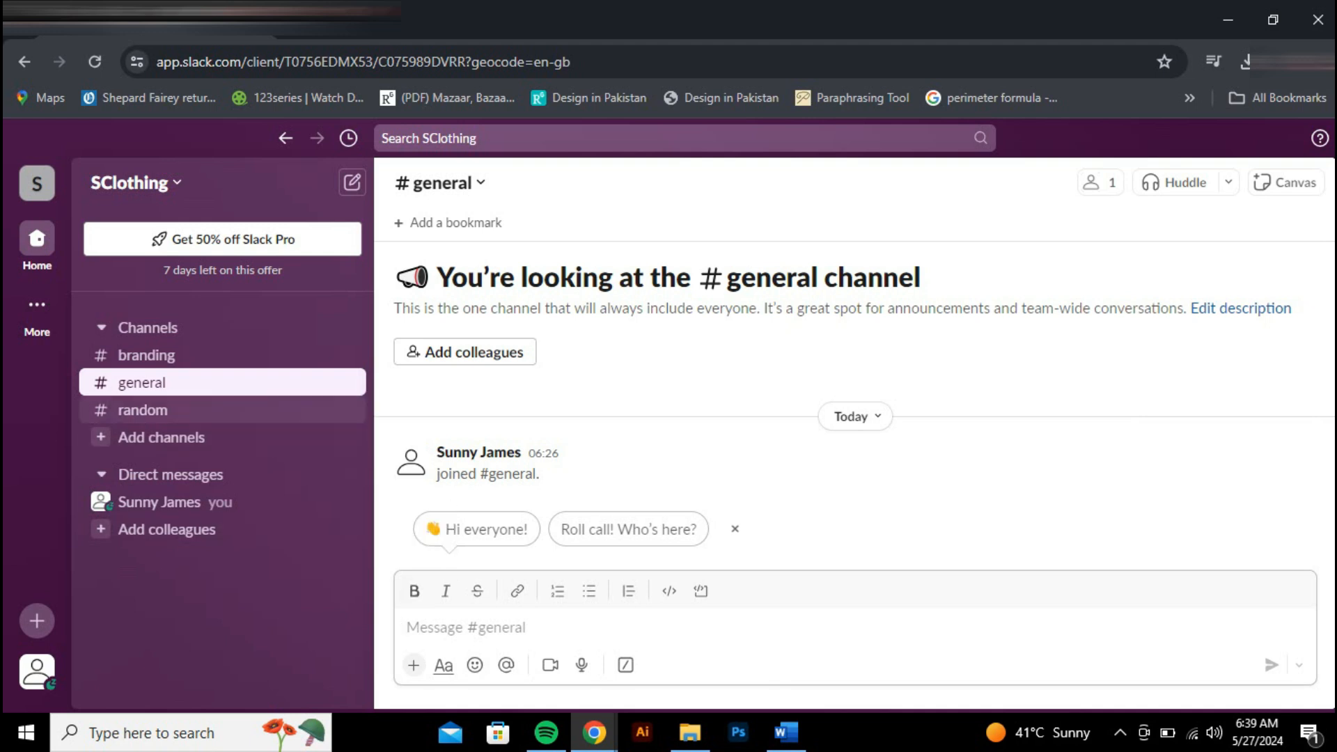
left_click(142, 409)
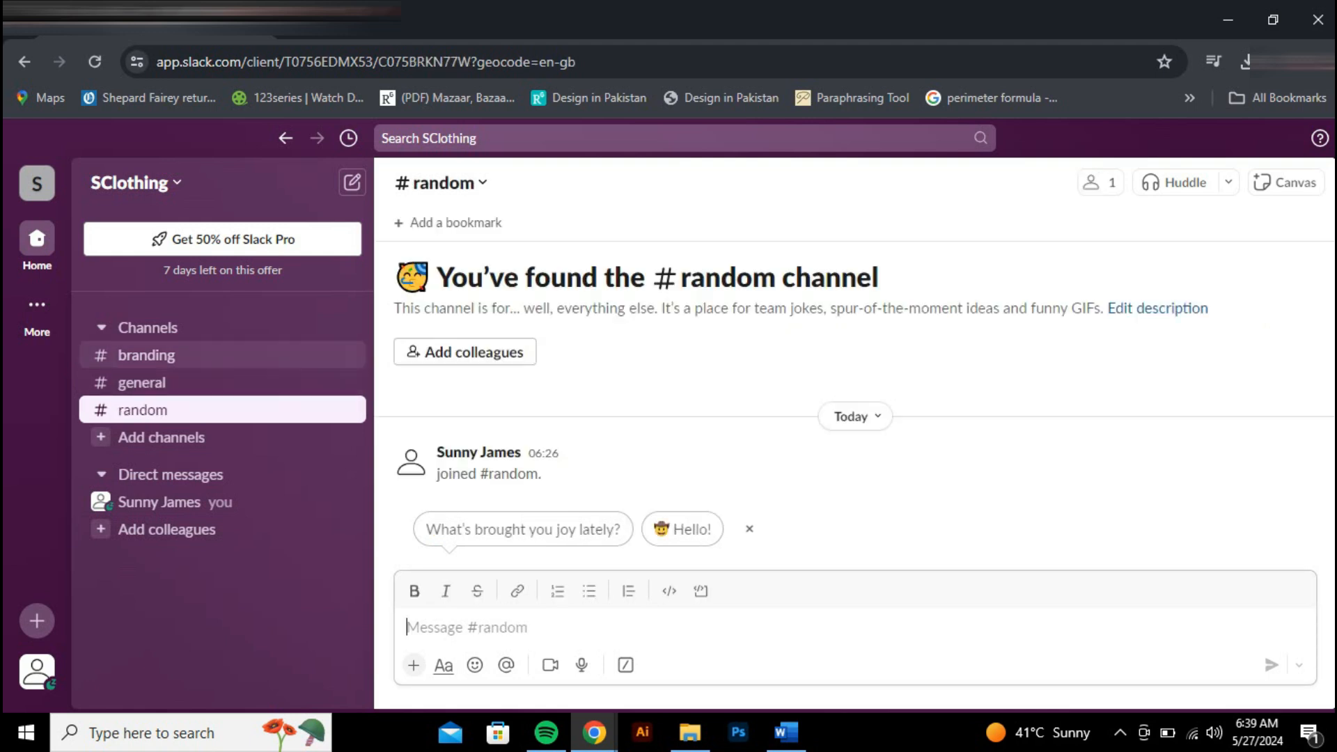
left_click(146, 356)
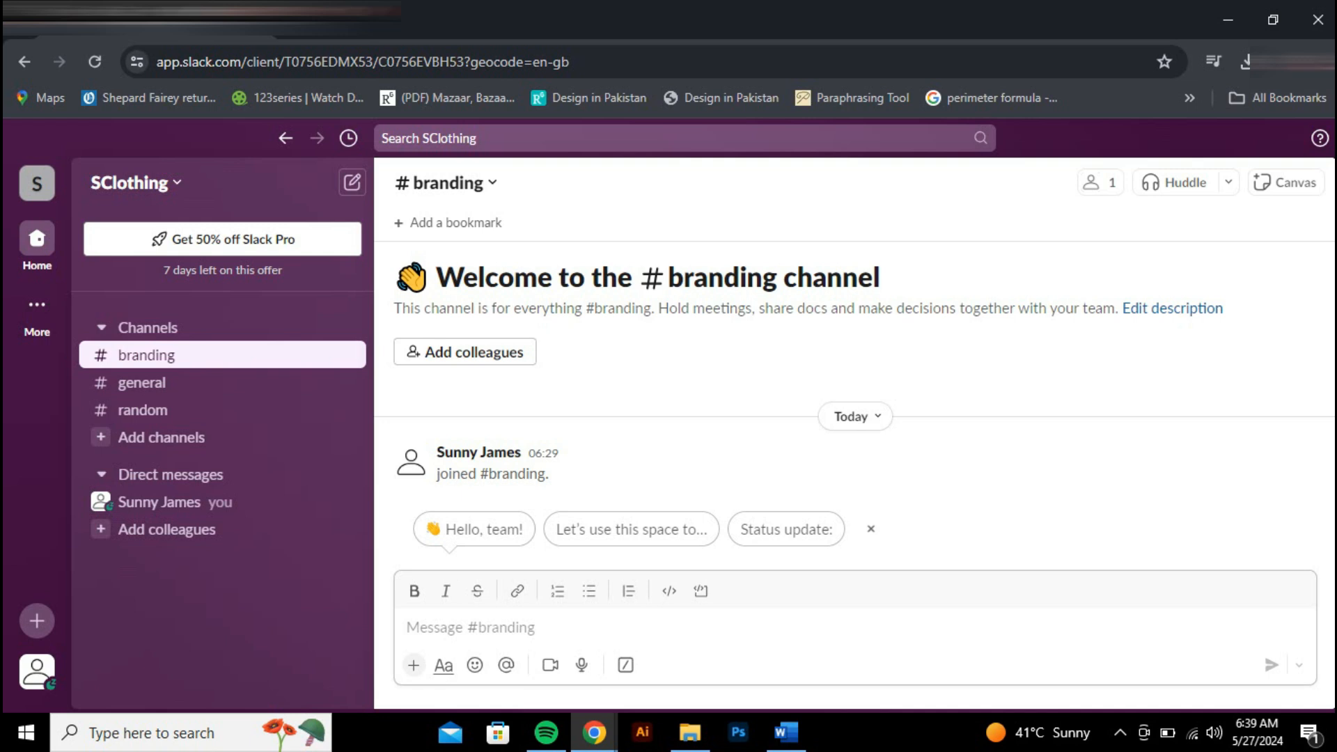
- Create a new channel named marketing with its visibility set to Private – Only specific people
left_click(161, 438)
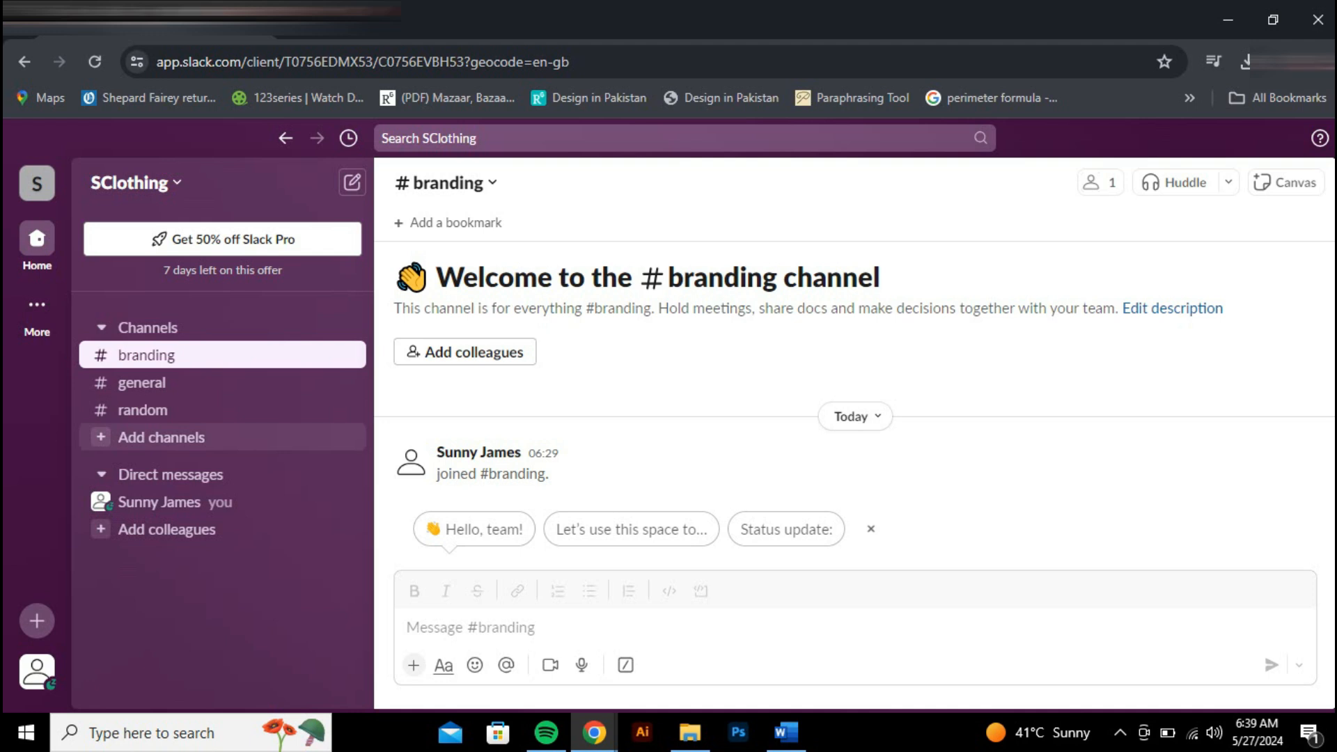
left_click(162, 437)
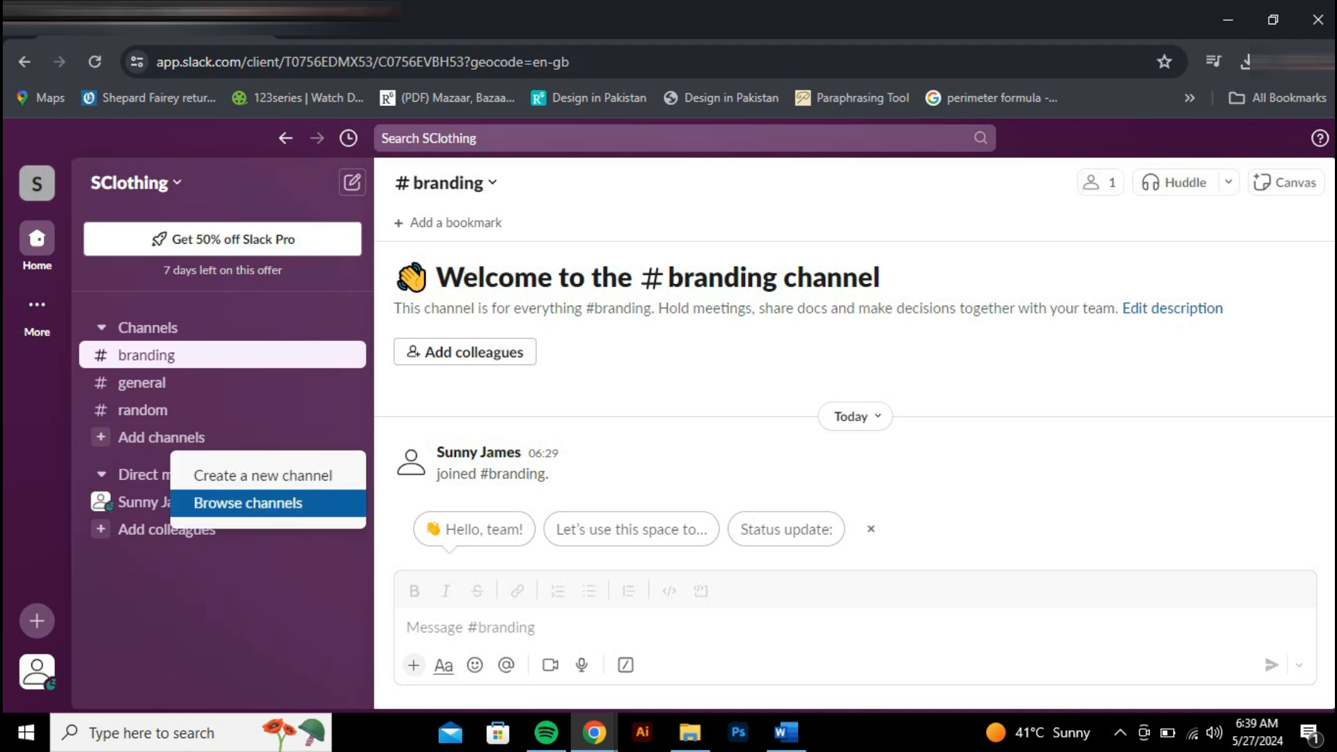
left_click(262, 475)
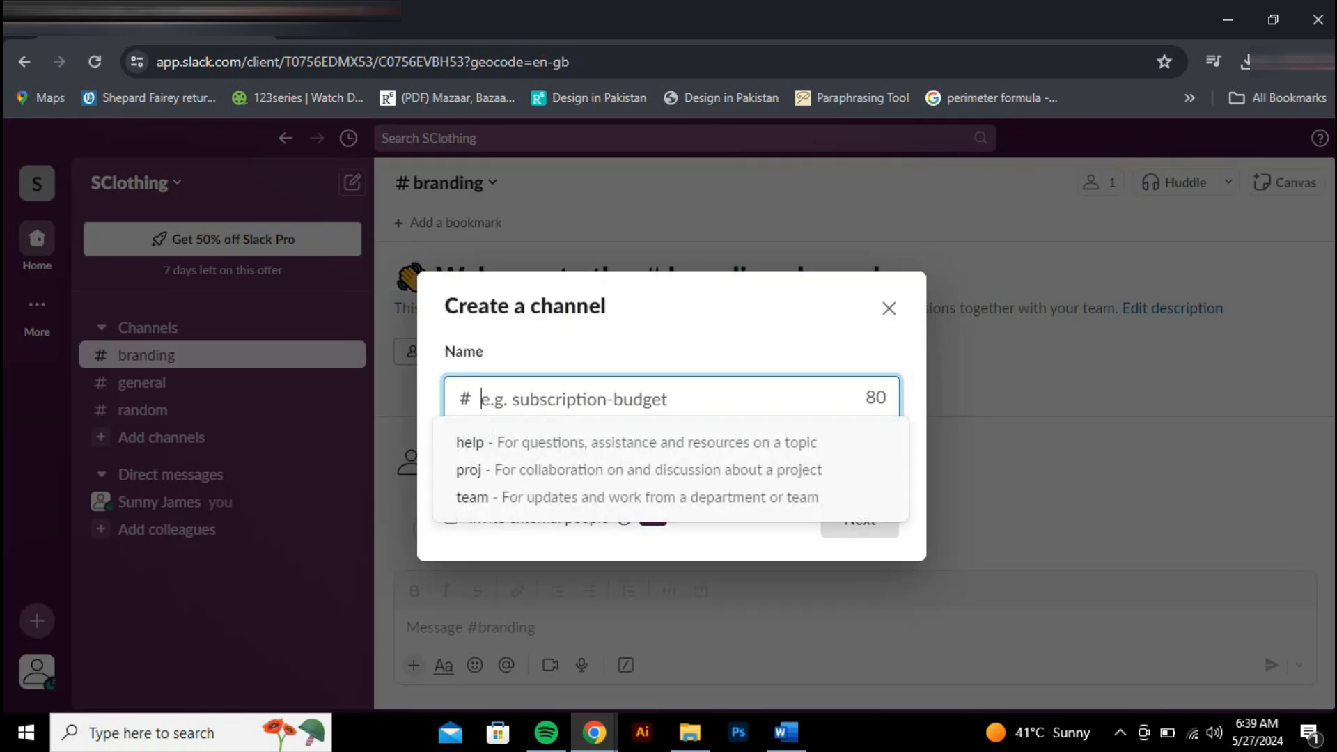
type("marketing")
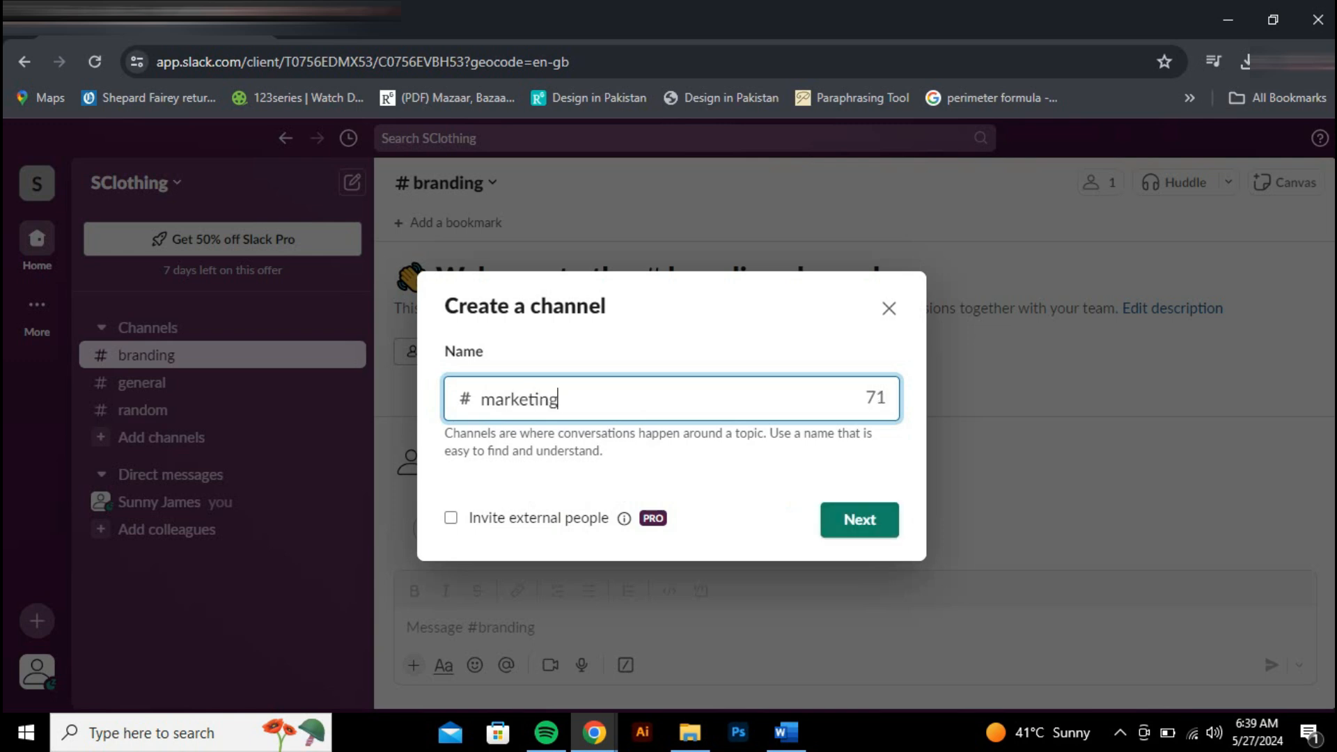
key("Return")
left_click(450, 420)
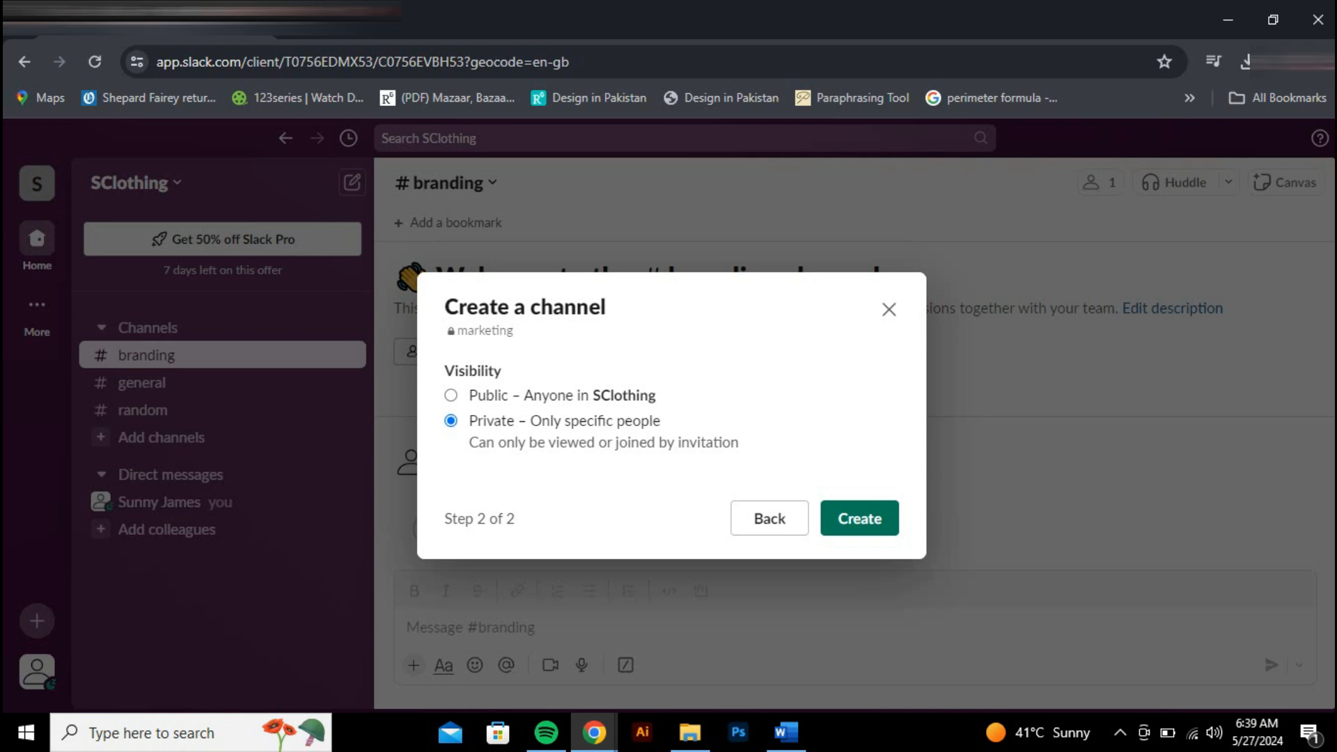
left_click(859, 519)
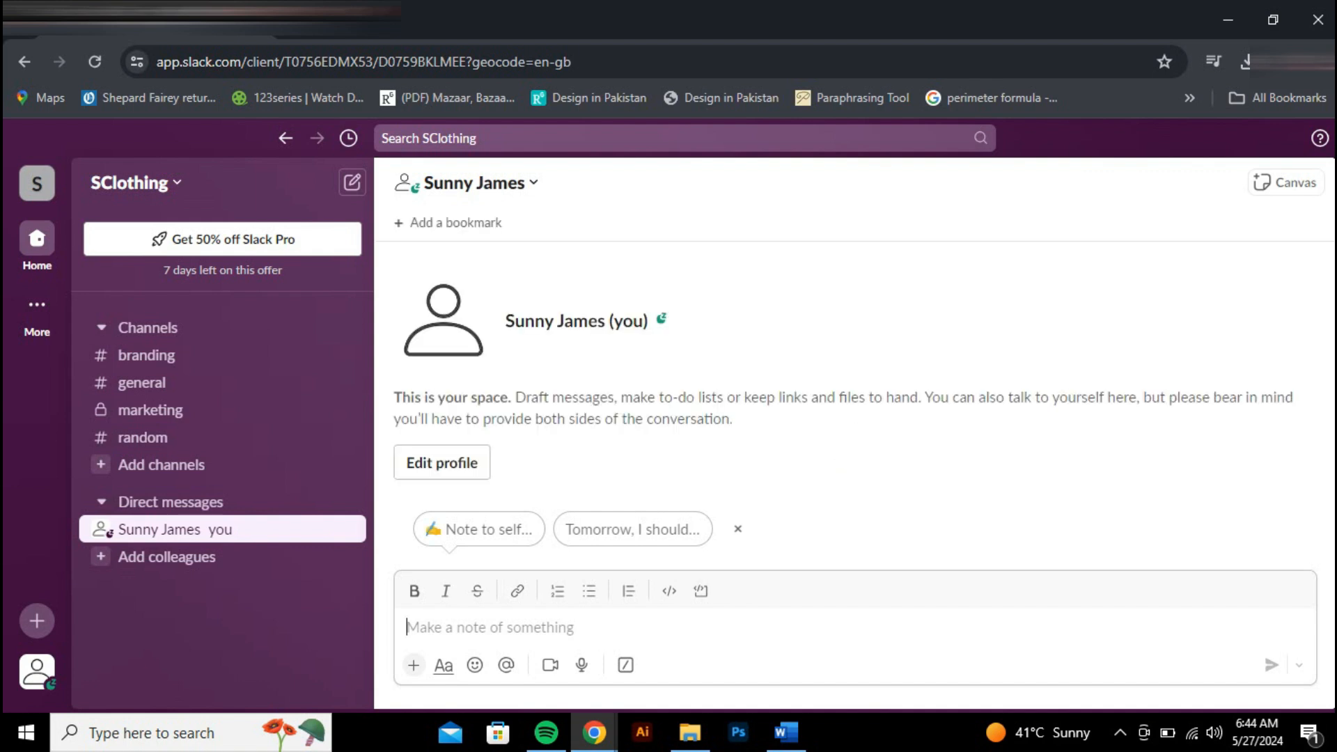
- Send "hi" in your own direct message space and post "Meeting at 5pm on friday" in the general channel
type("hi")
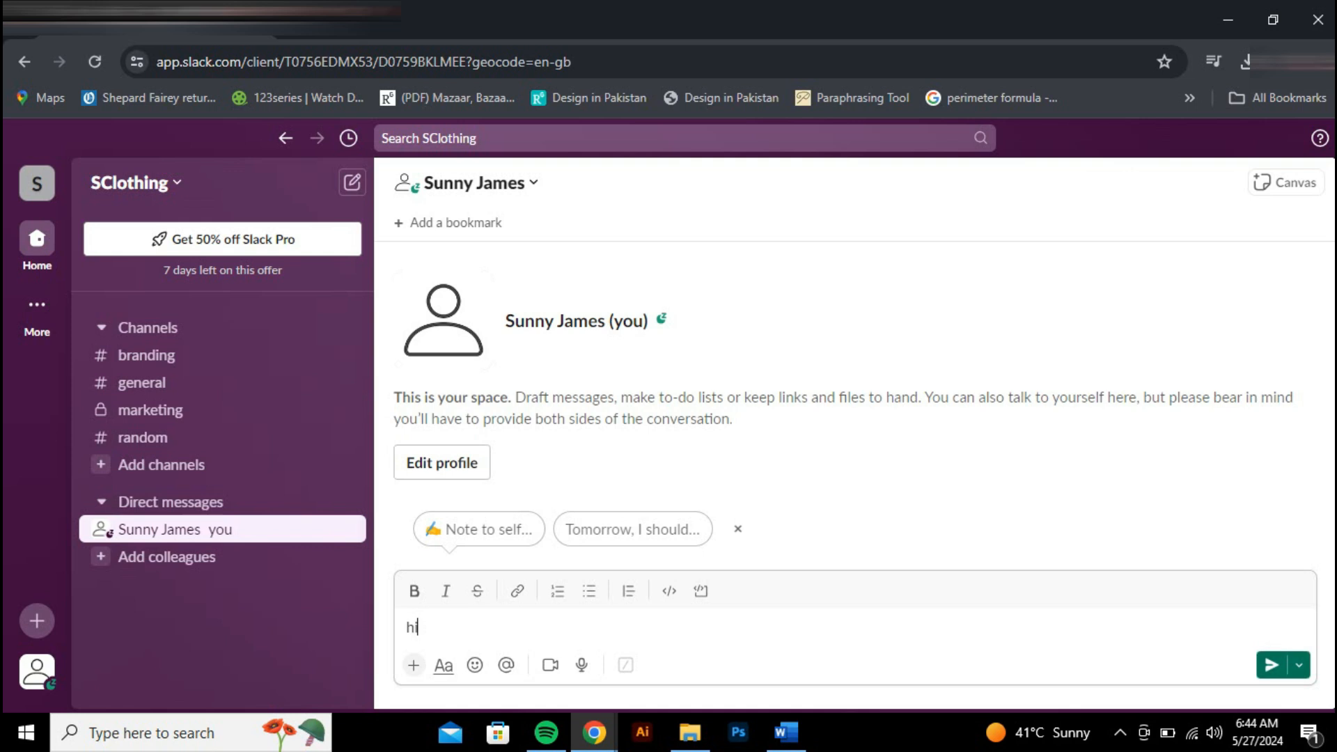
key("Return")
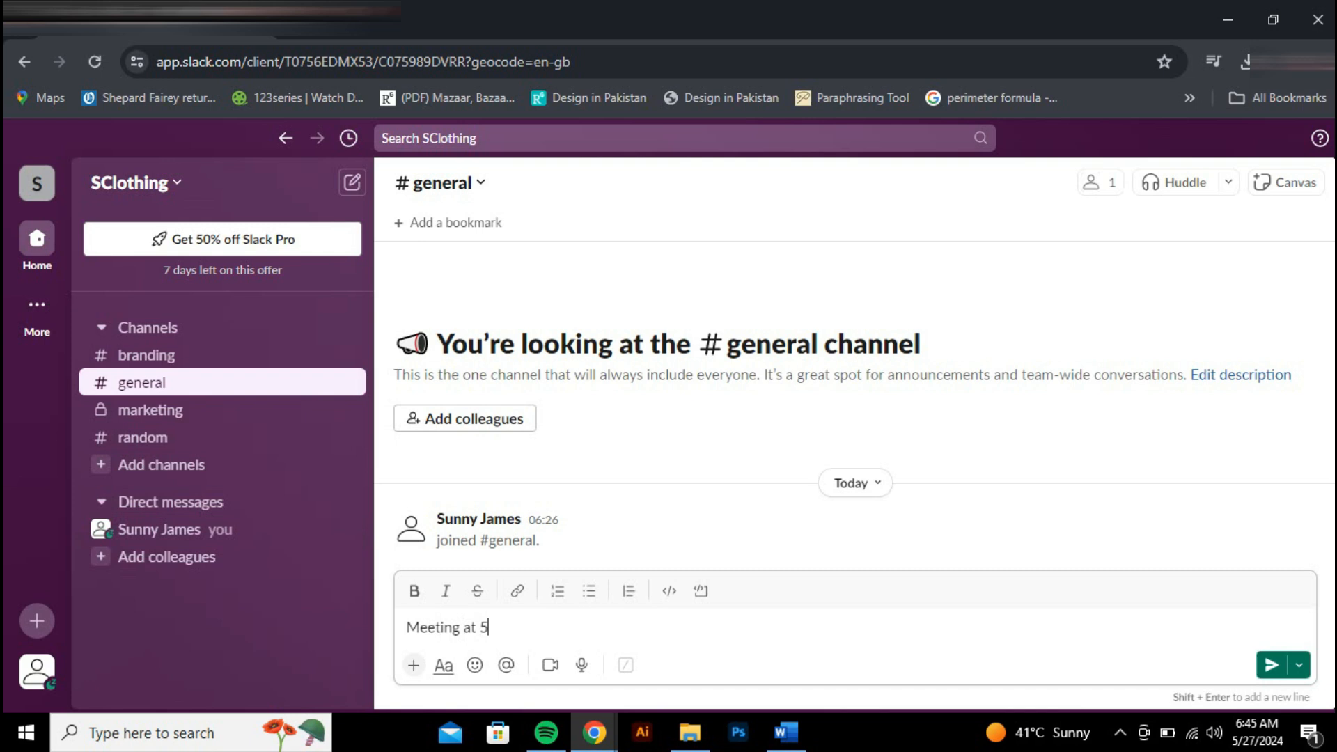
type("pm on friday")
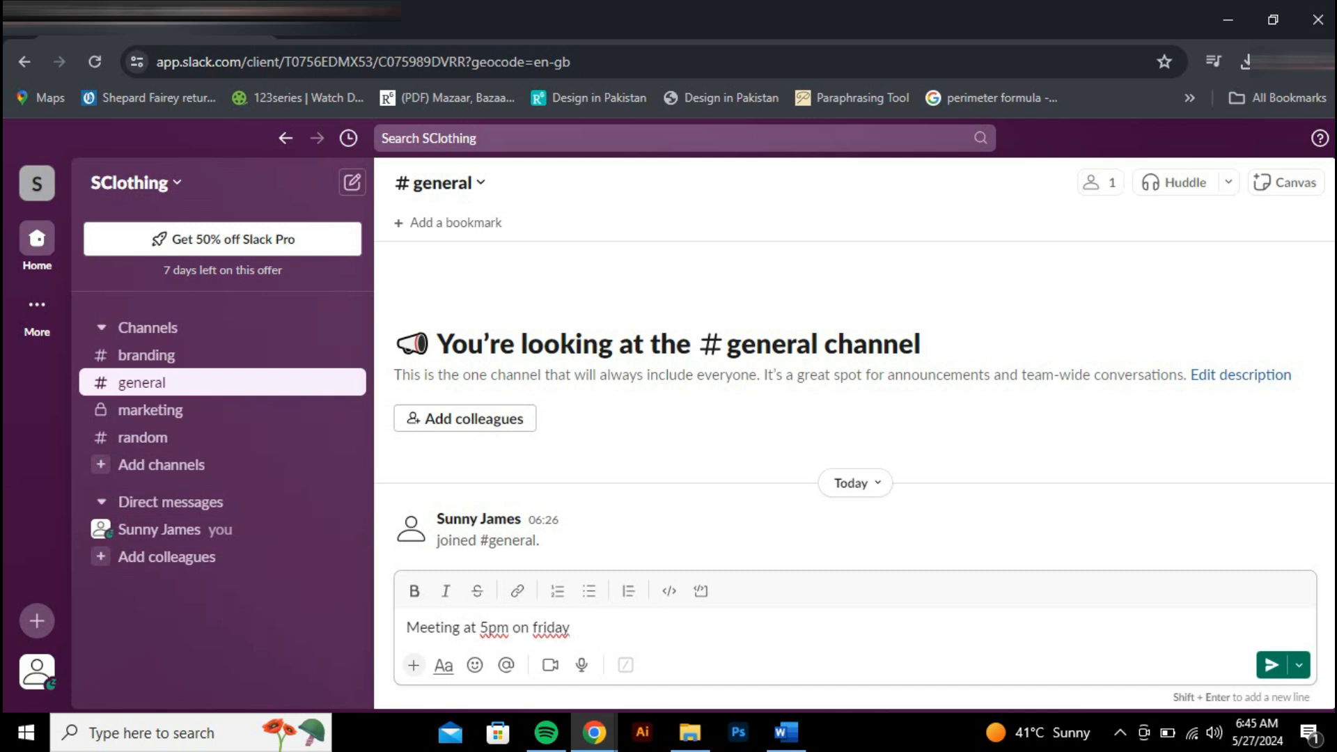
key("Return")
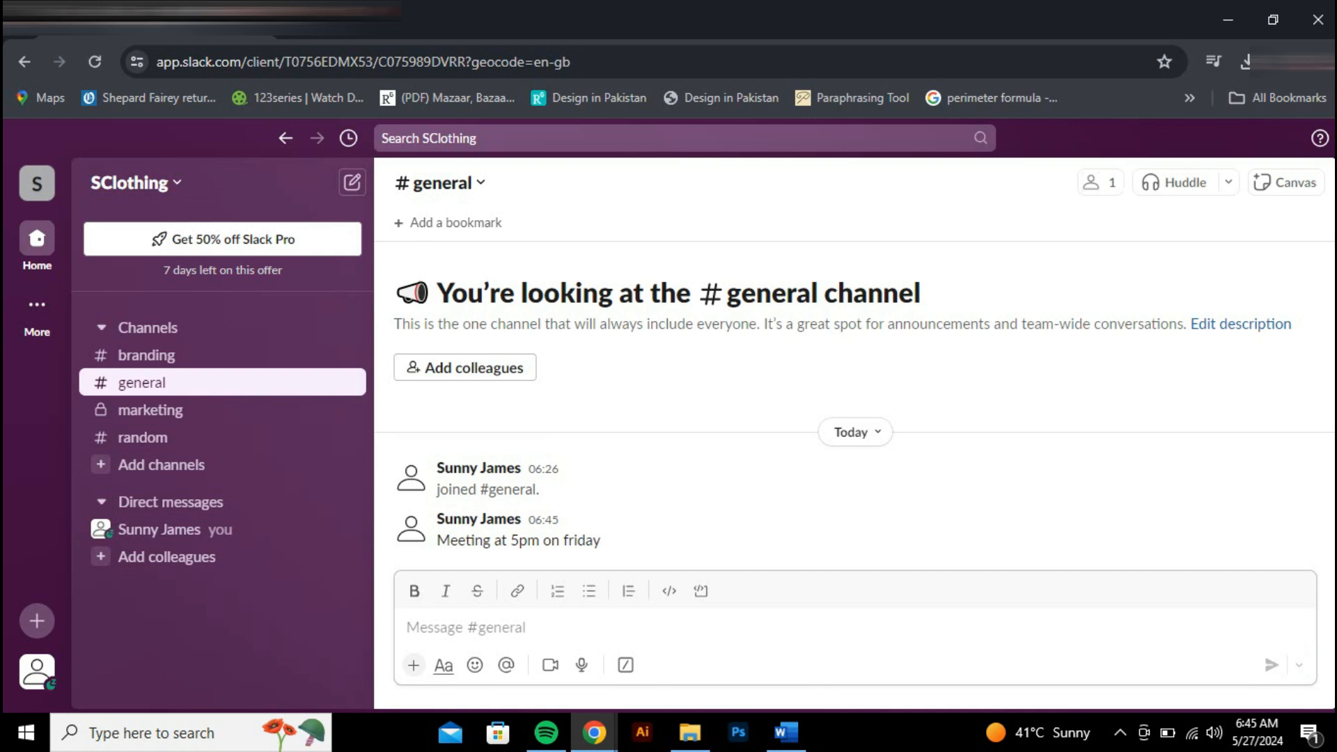
- Draft the text "message" in the general channel, try bold and italic formatting on it, and delete the draft
type("message")
key("ctrl+a")
key("ctrl+b")
key("ctrl+i")
key("ctrl+shift+u")
key("Escape")
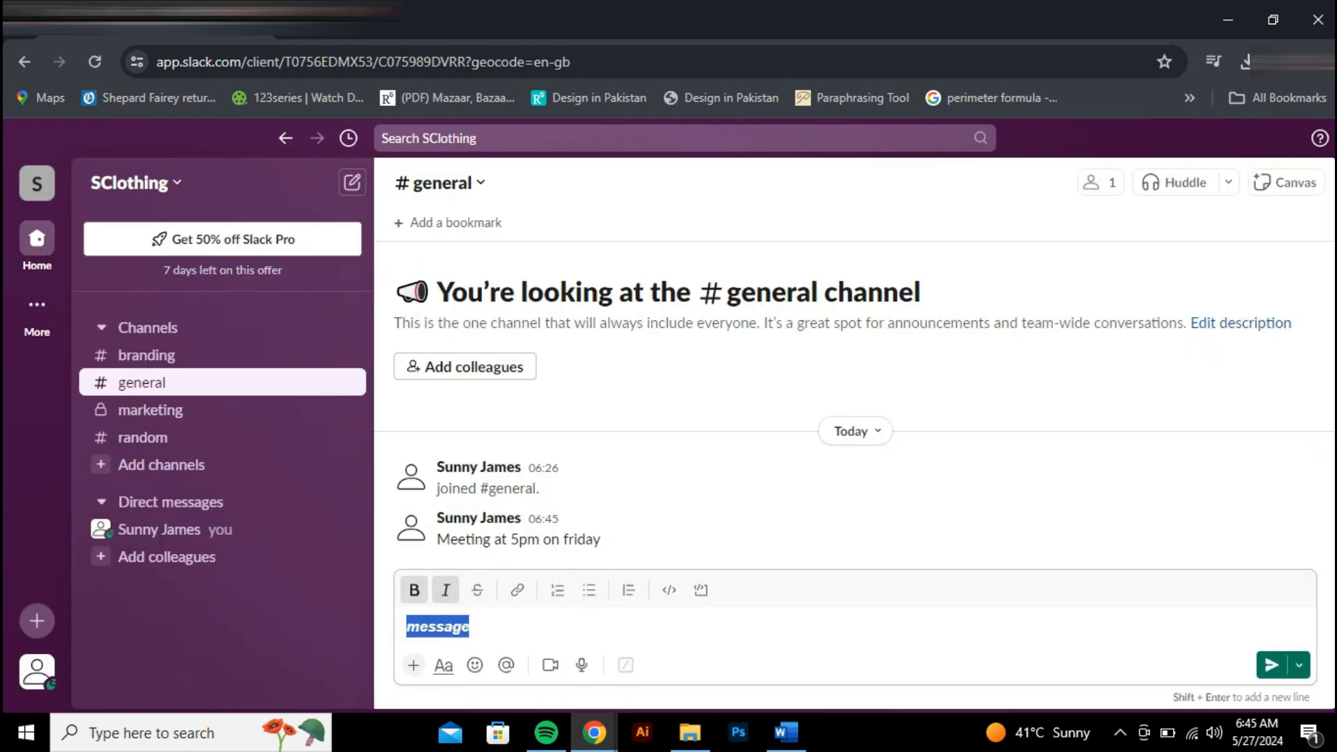
key("BackSpace")
- Attach images.png from the computer to a message in the general channel and send it
left_click(413, 665)
left_click(521, 606)
double_click(228, 162)
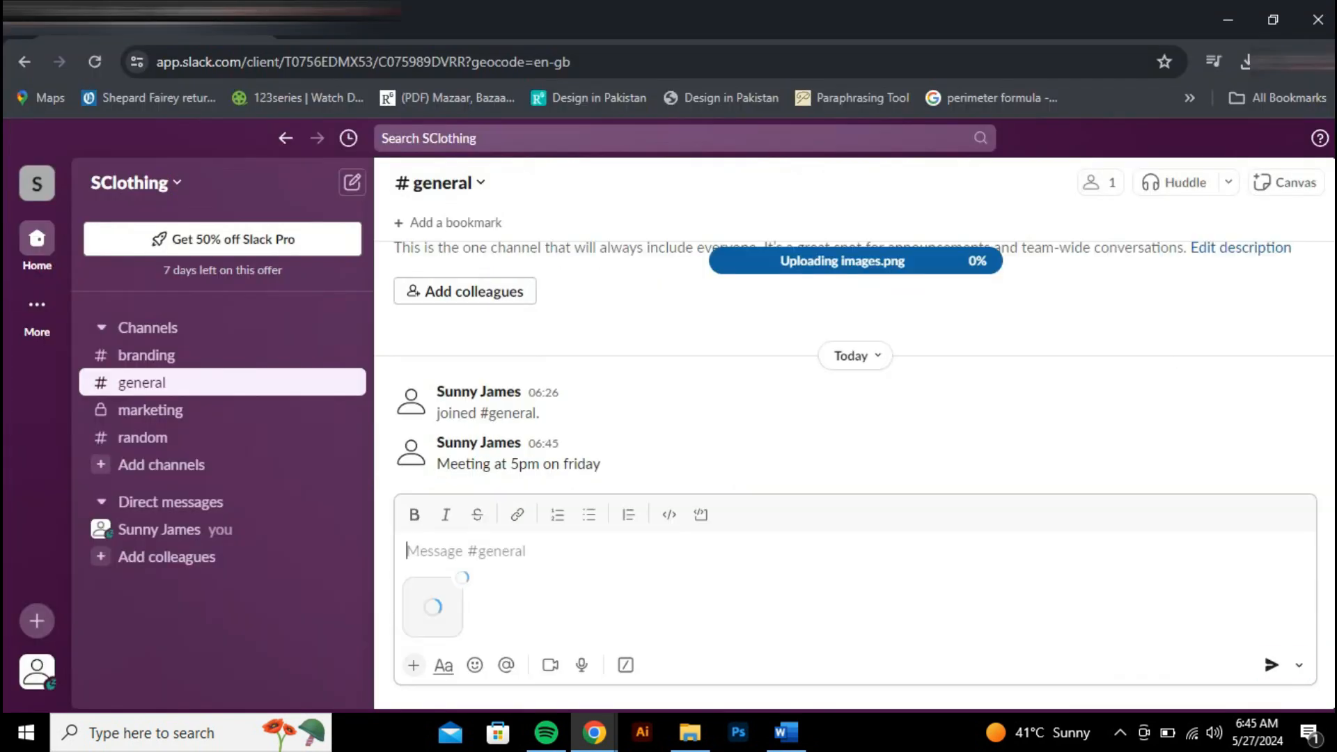
key("Return")
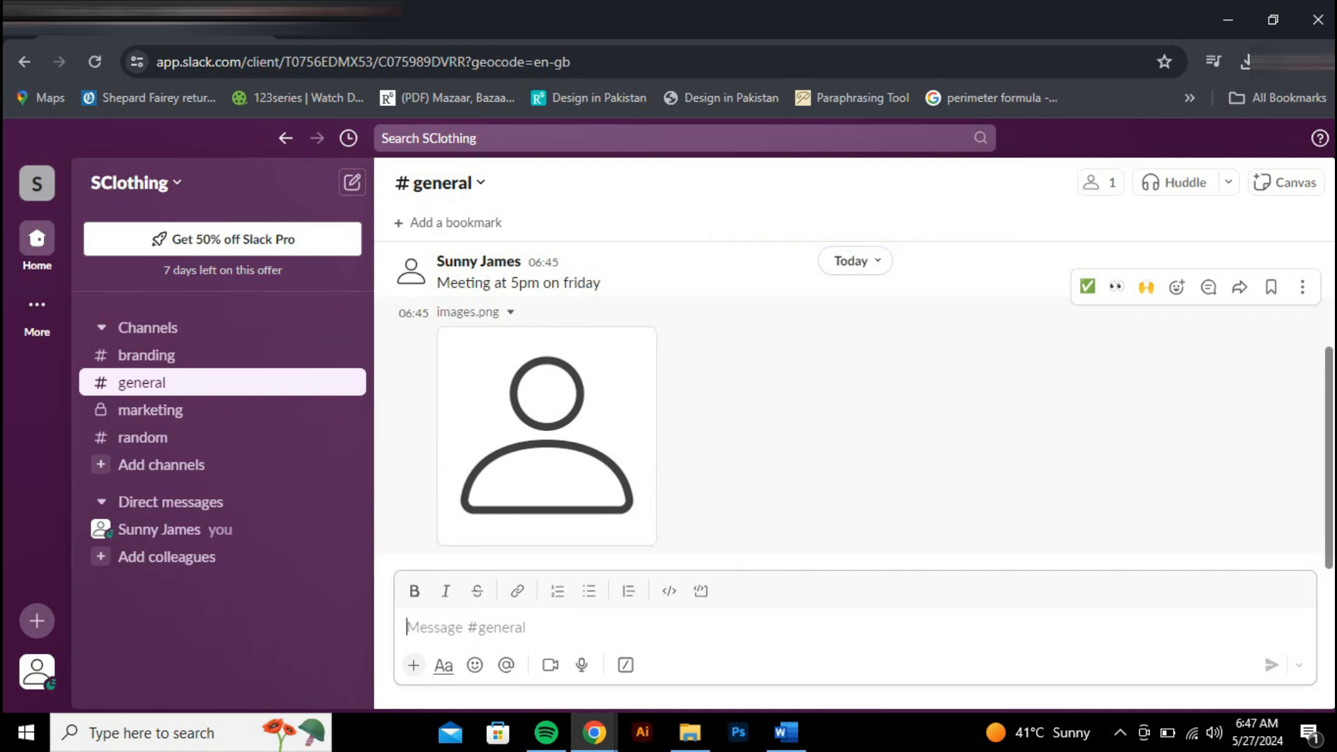
- Look at the sharing options for the posted images.png without forwarding it, and add the Completed reaction to its message
left_click(597, 354)
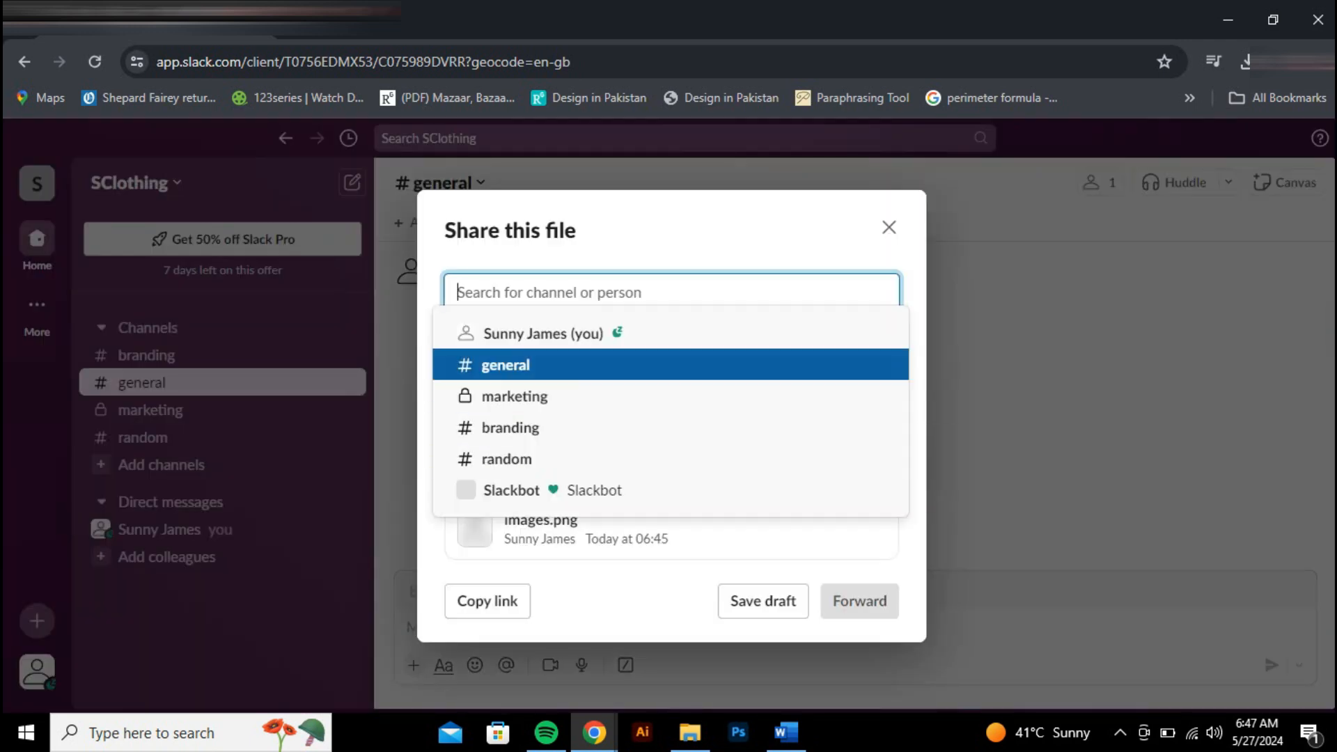
left_click(890, 227)
left_click(630, 353)
left_click(1087, 287)
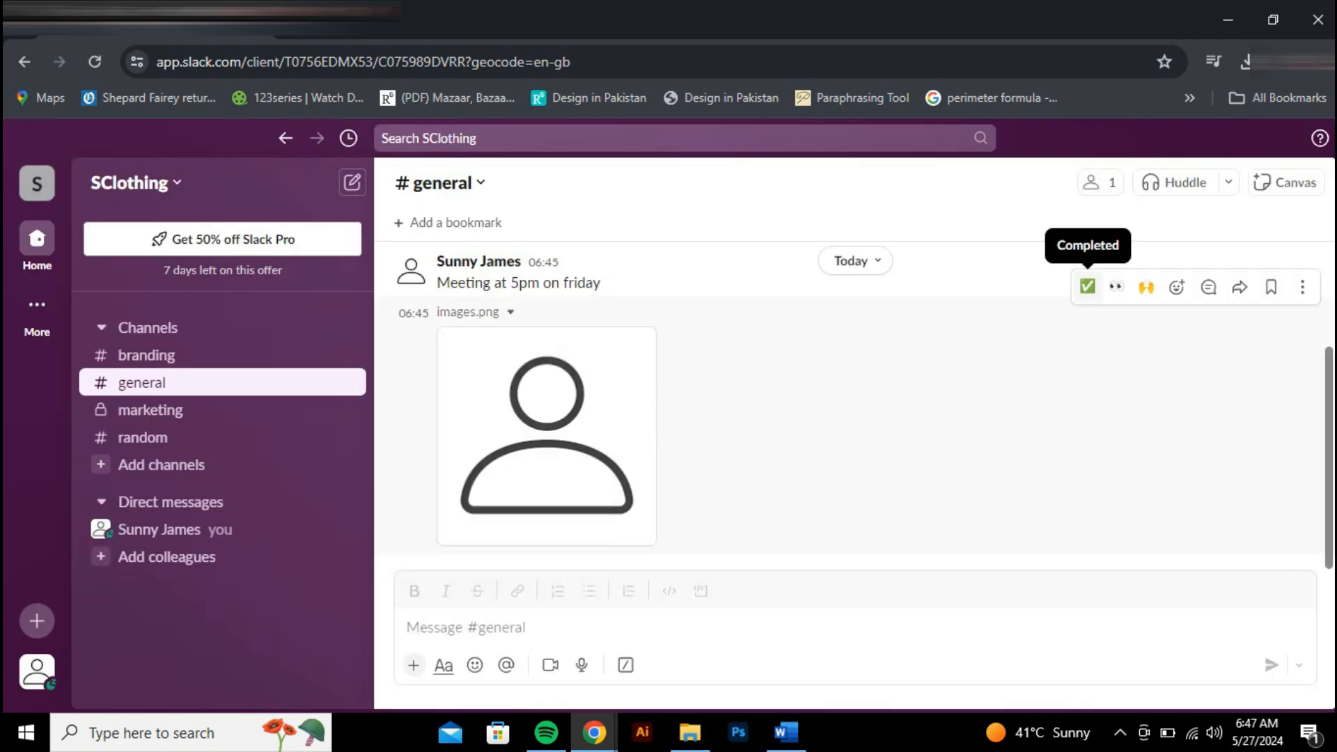
left_click(1240, 255)
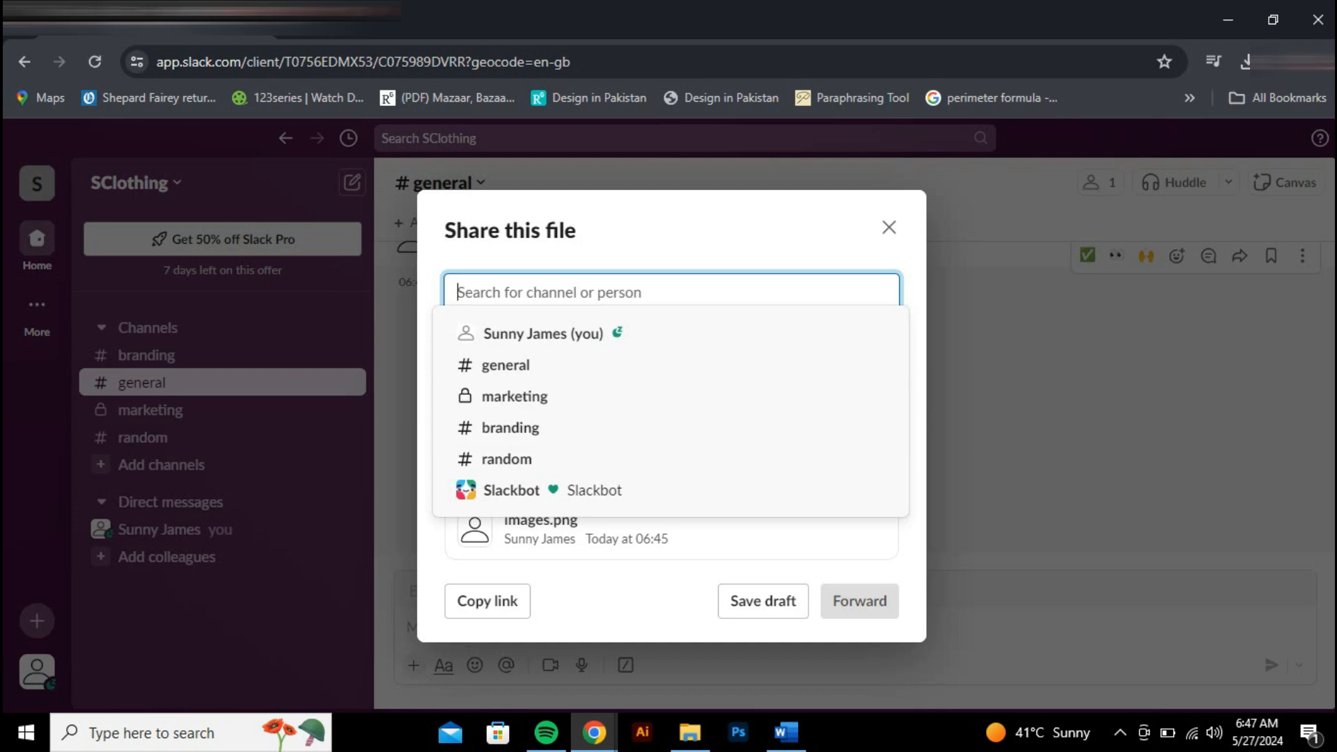
left_click(889, 227)
- Set a reminder about the images.png message for in 20 minutes
left_click(1302, 256)
mouse_move(1145, 321)
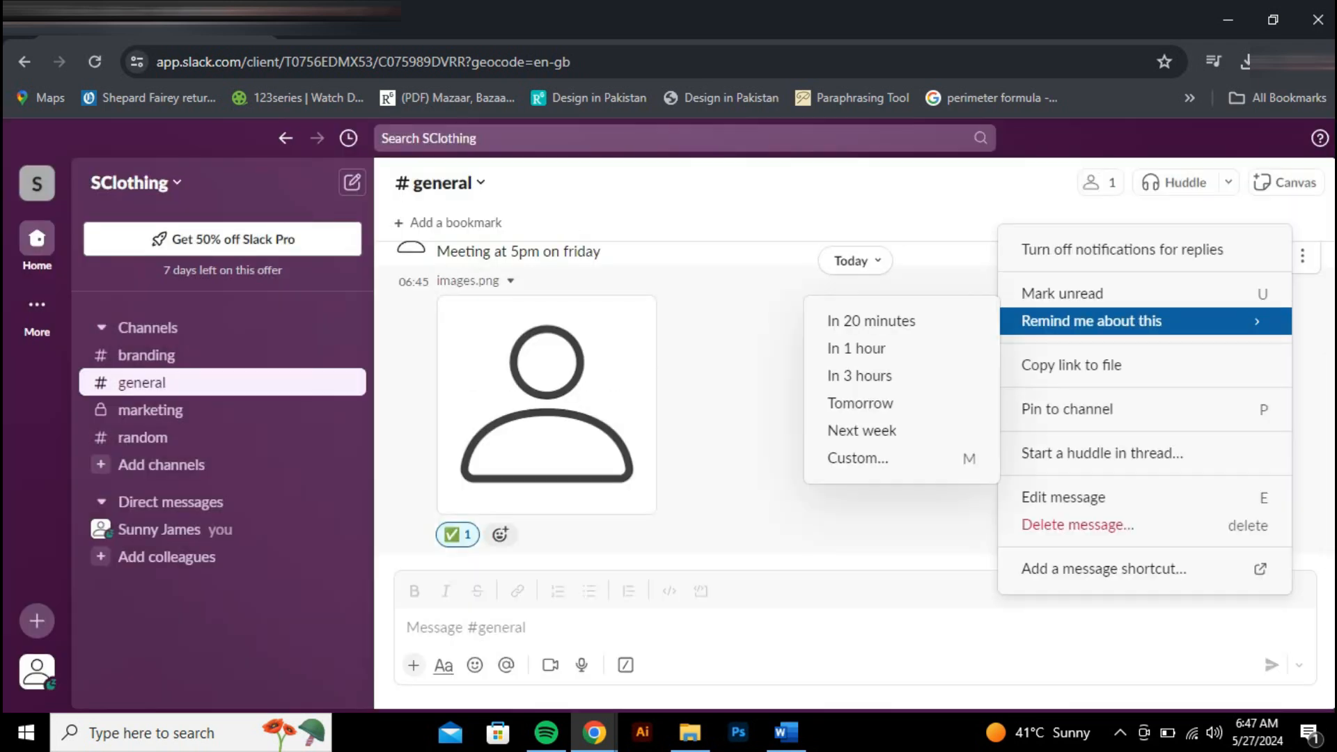
left_click(871, 321)
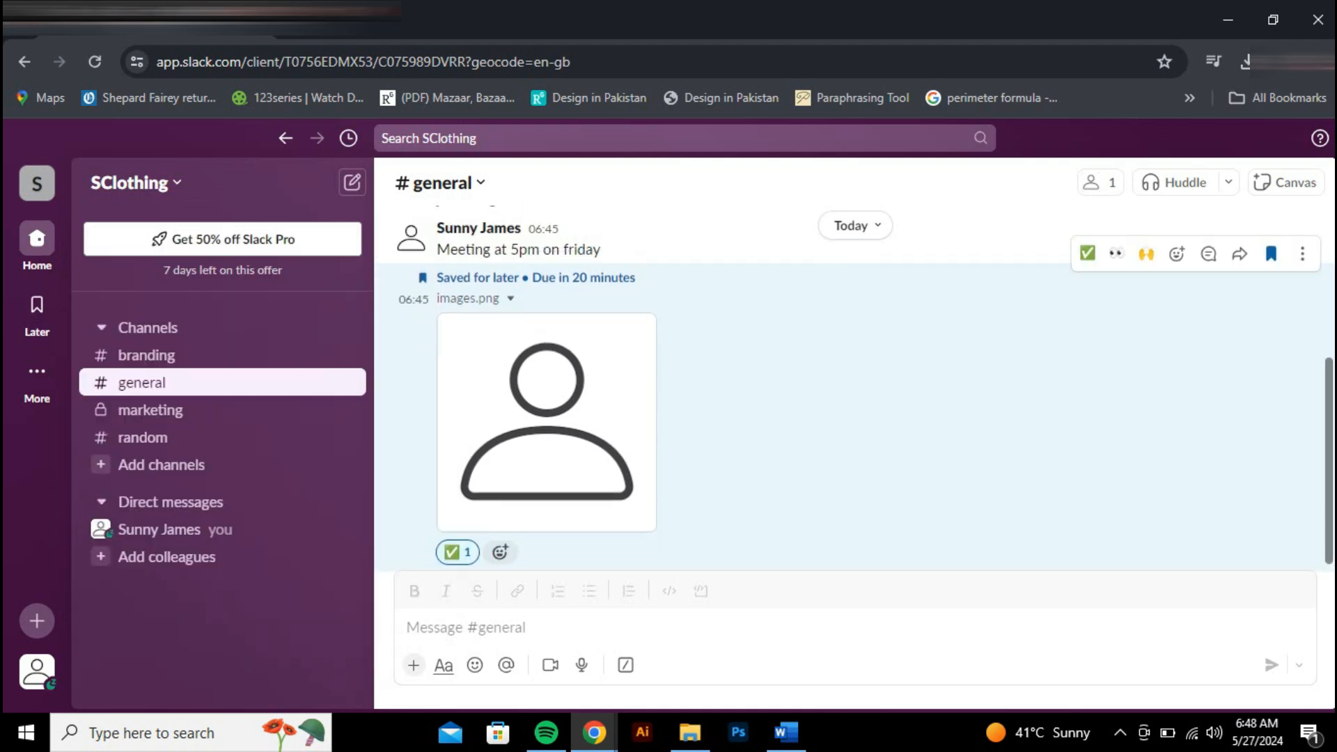
- Pin the "Meeting at 5pm on friday" message to the general channel
left_click(1302, 225)
left_click(1066, 379)
scroll(1067, 379, "up", 2)
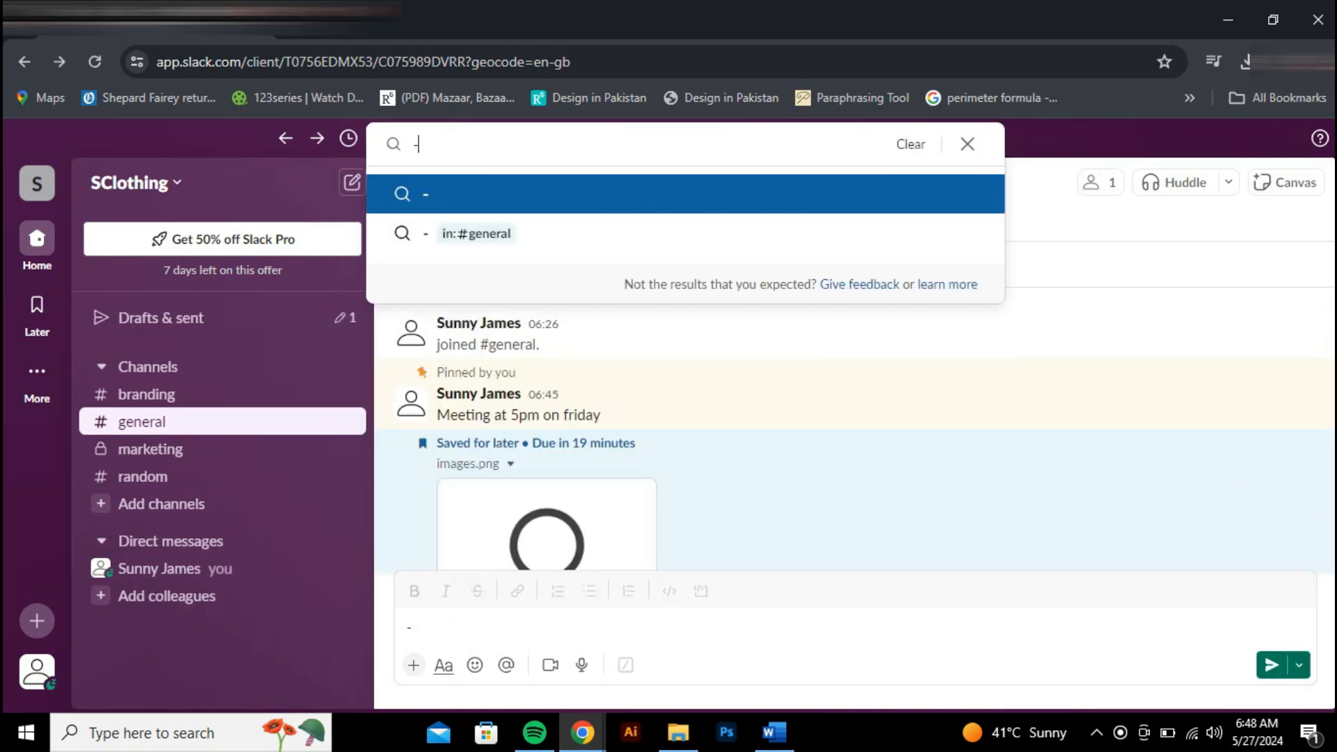
- Search the workspace for "hi" and open the matching message in its conversation
key("BackSpace")
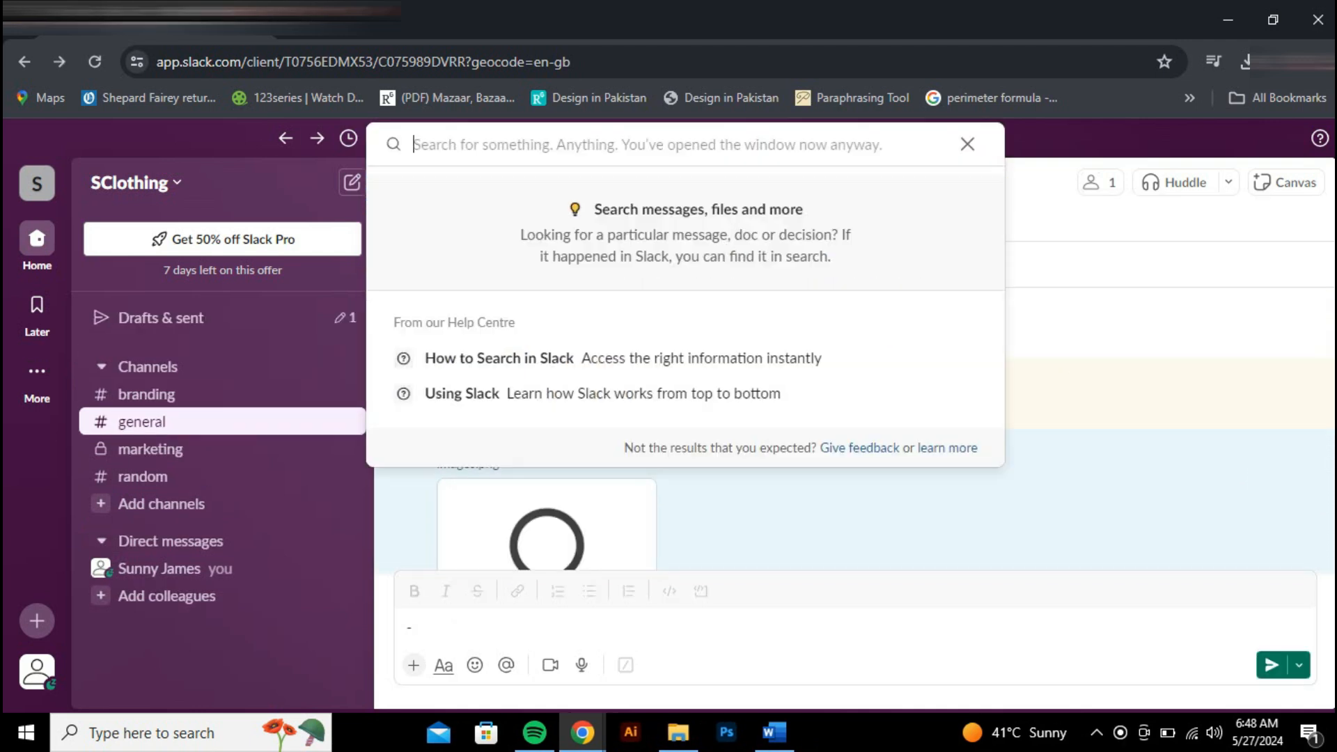
type("hi")
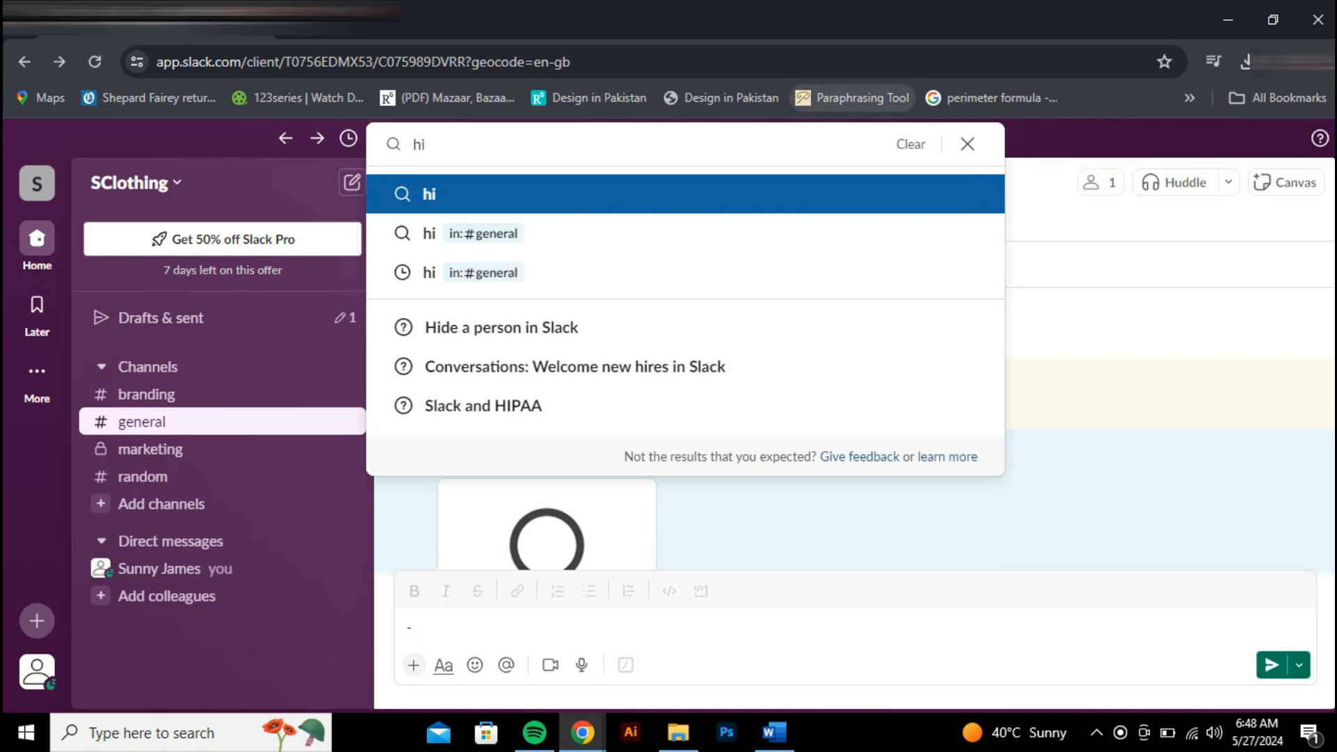
key("Return")
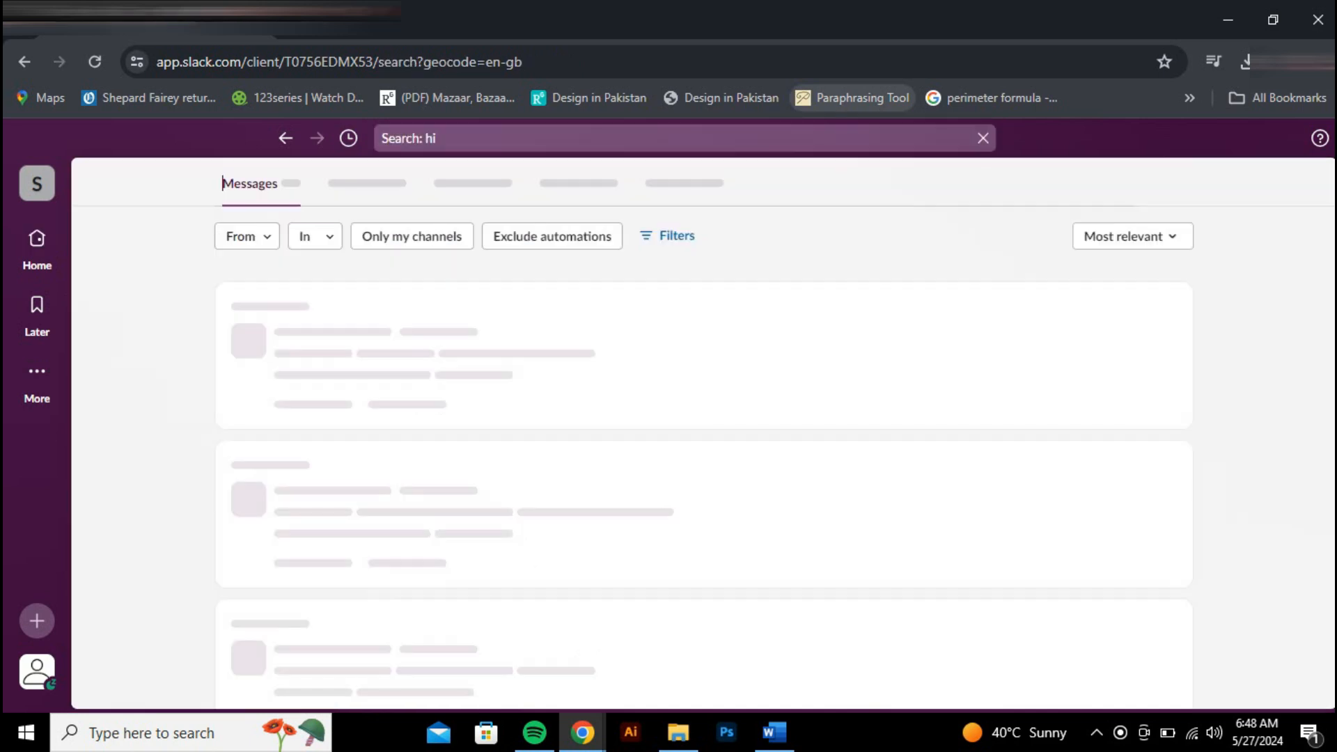
left_click(703, 327)
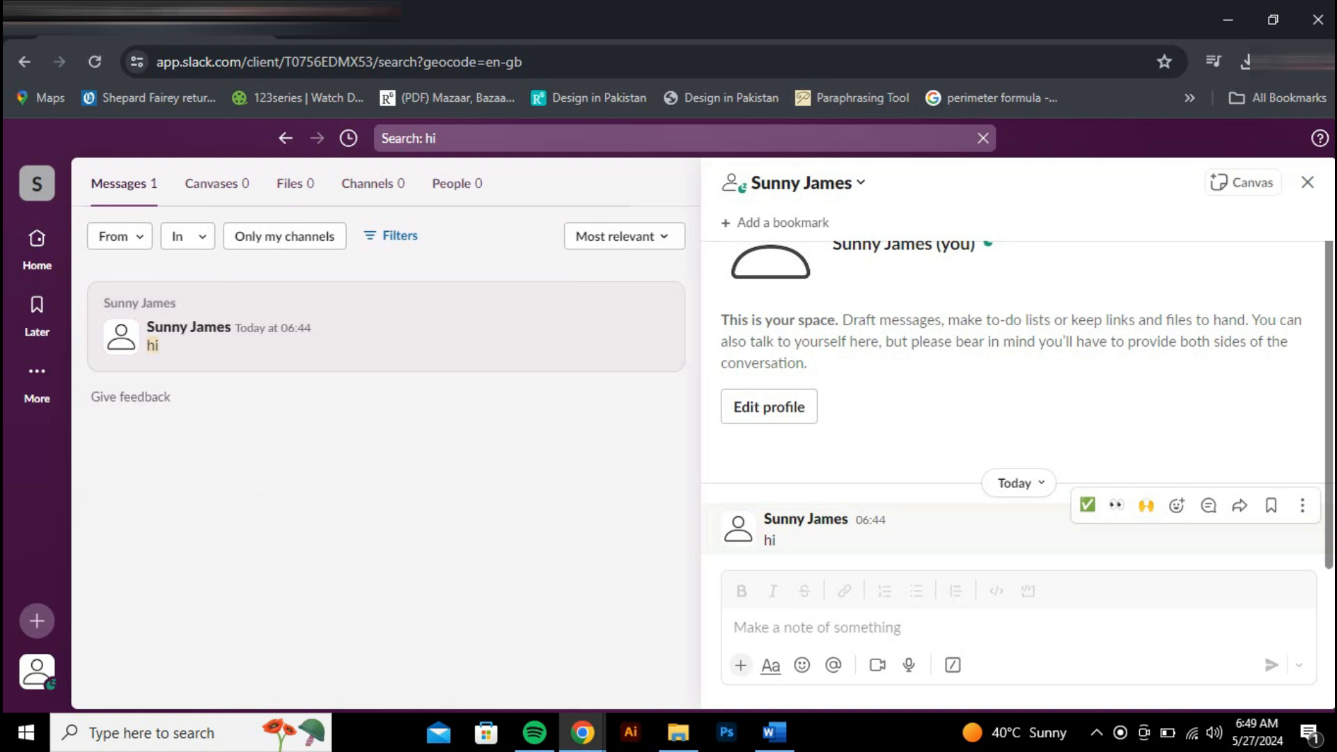
- Close the conversation beside the search results, go back to the general channel and clear the stray draft text
left_click(1307, 183)
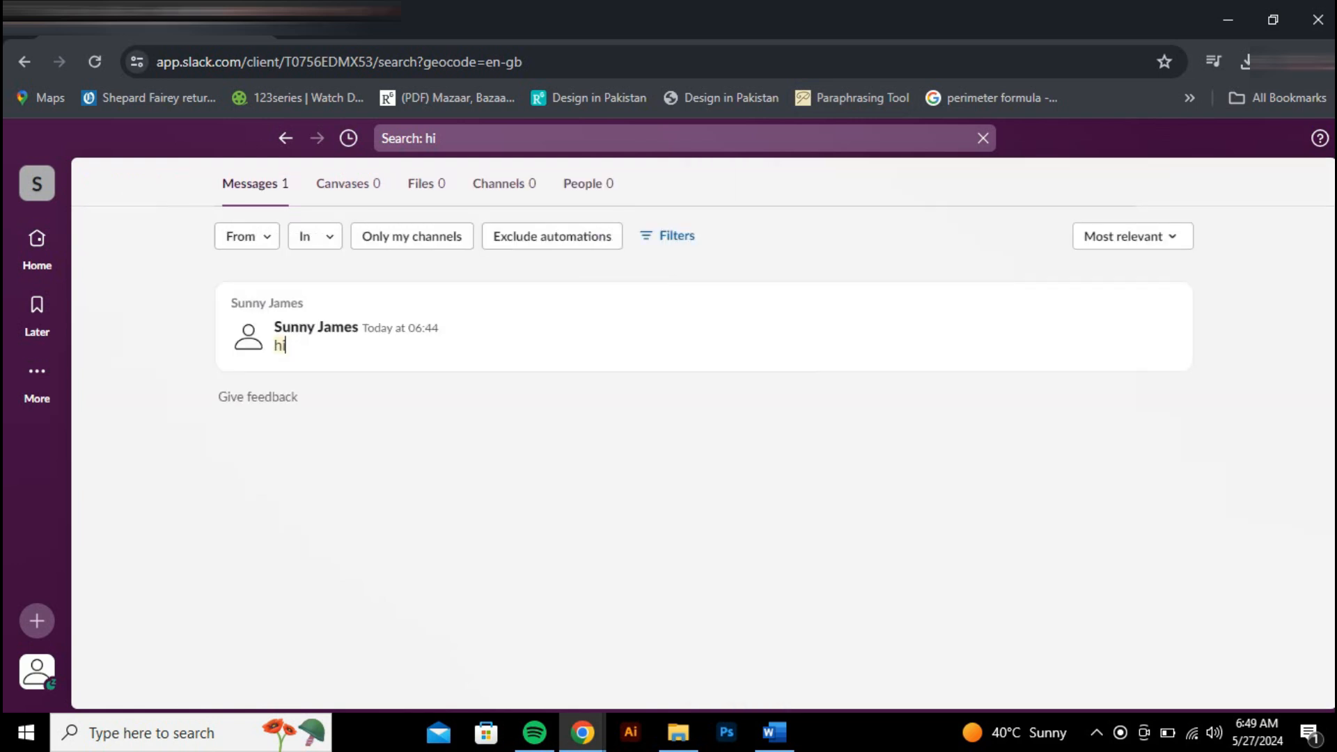
left_click(286, 137)
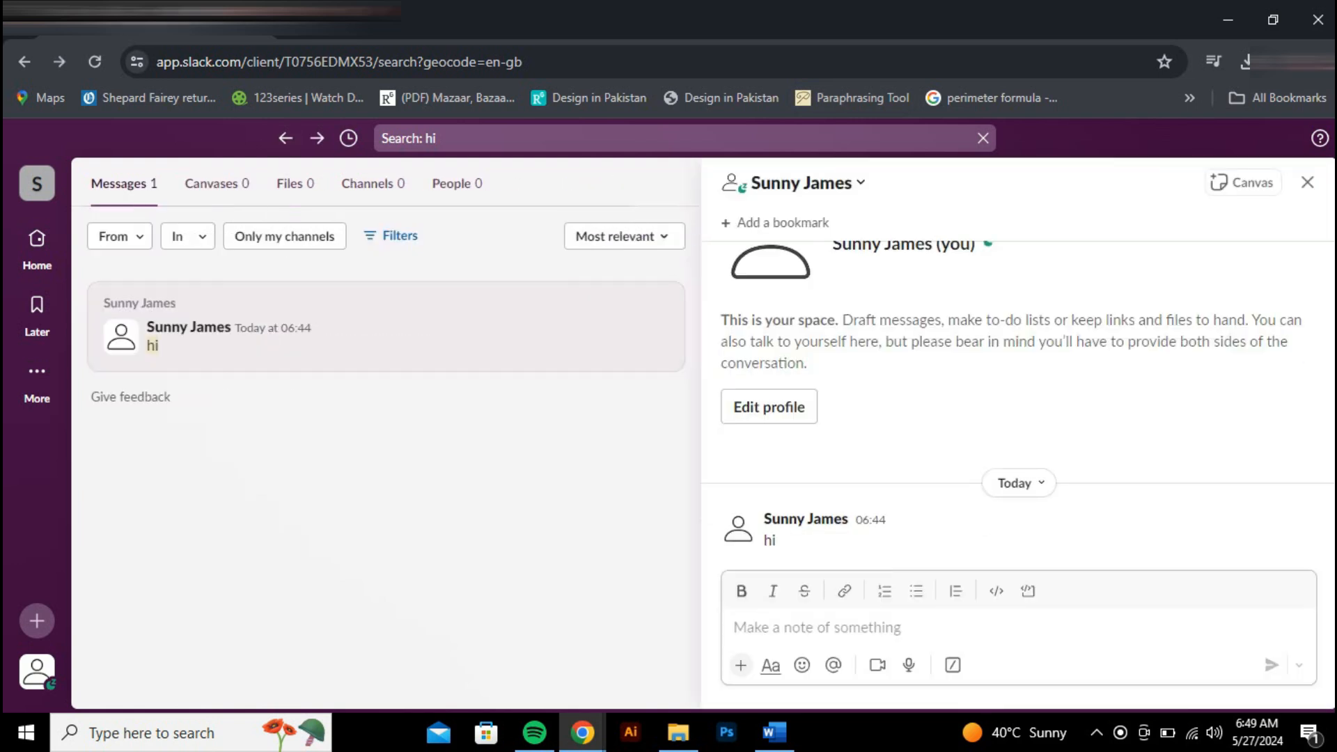
left_click(285, 138)
left_click(286, 138)
key("BackSpace")
key("BackSpace")
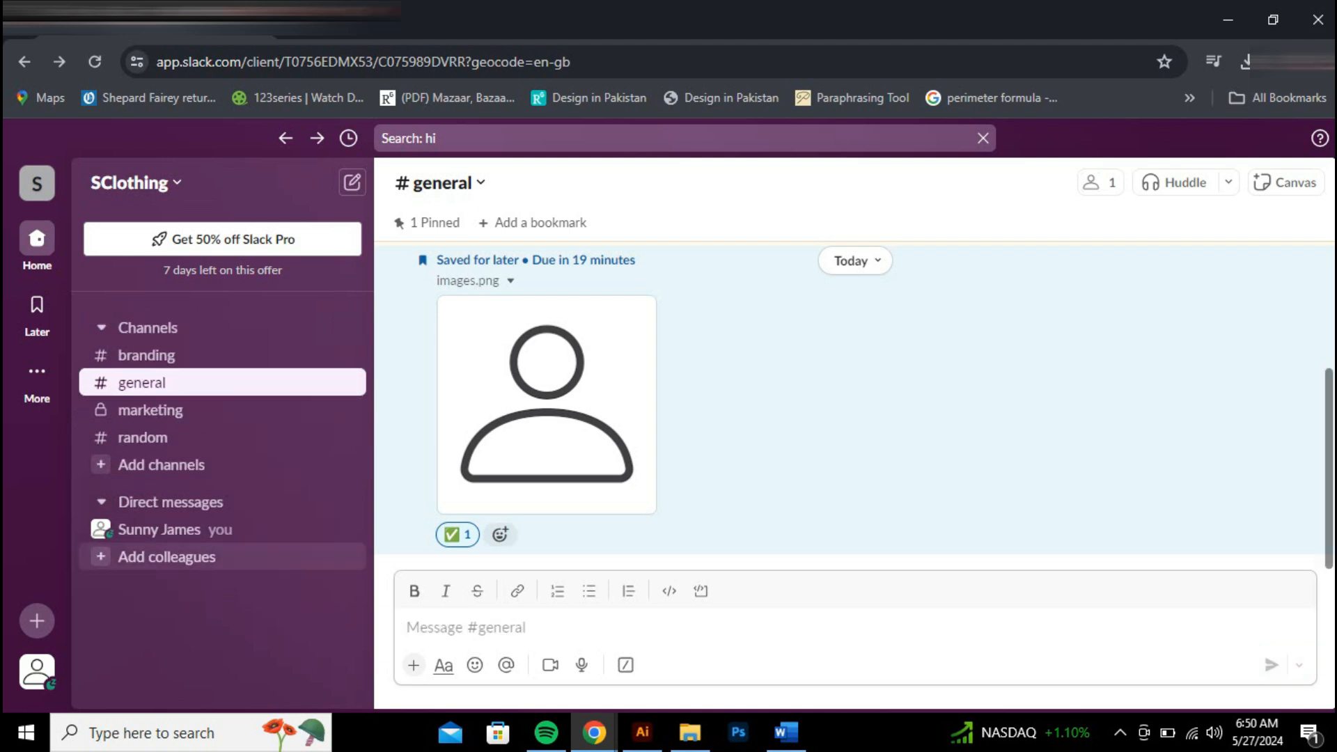
- Look at your own direct message space and the branding channel, and return to the general channel
left_click(168, 530)
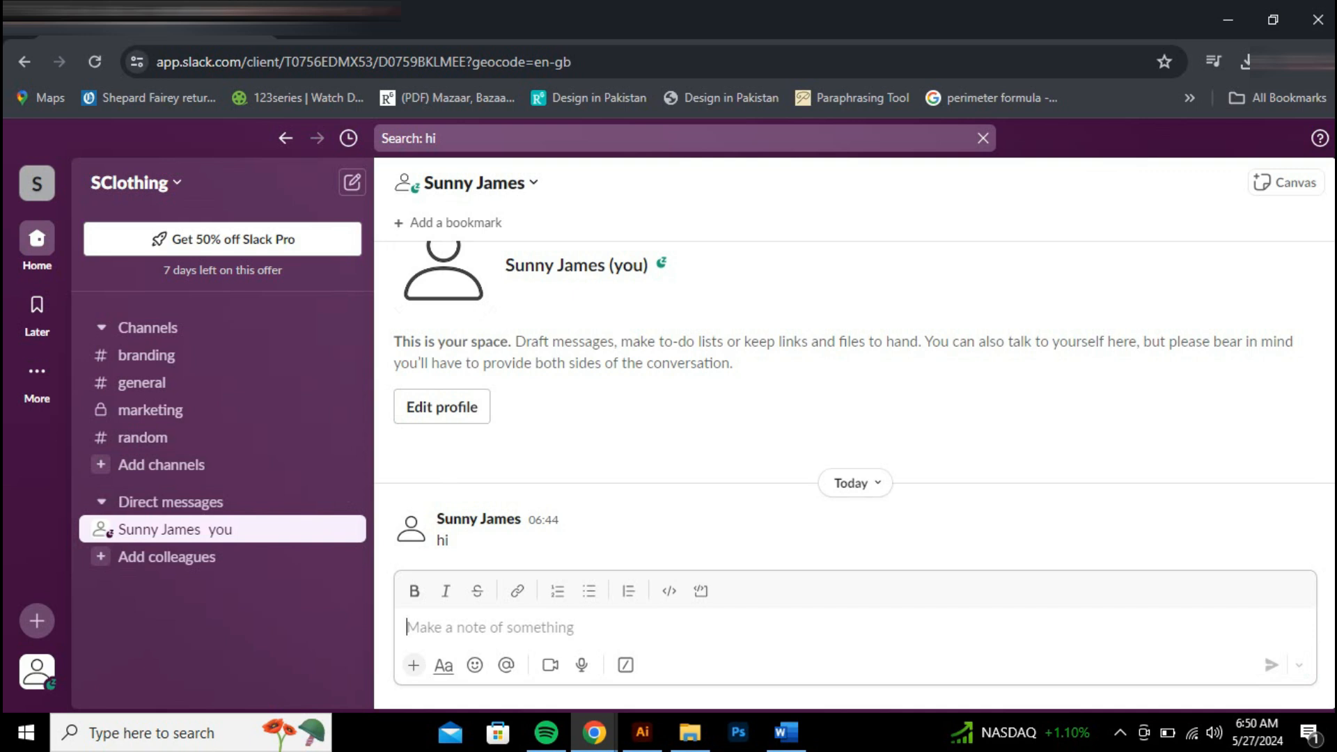
left_click(147, 356)
left_click(142, 383)
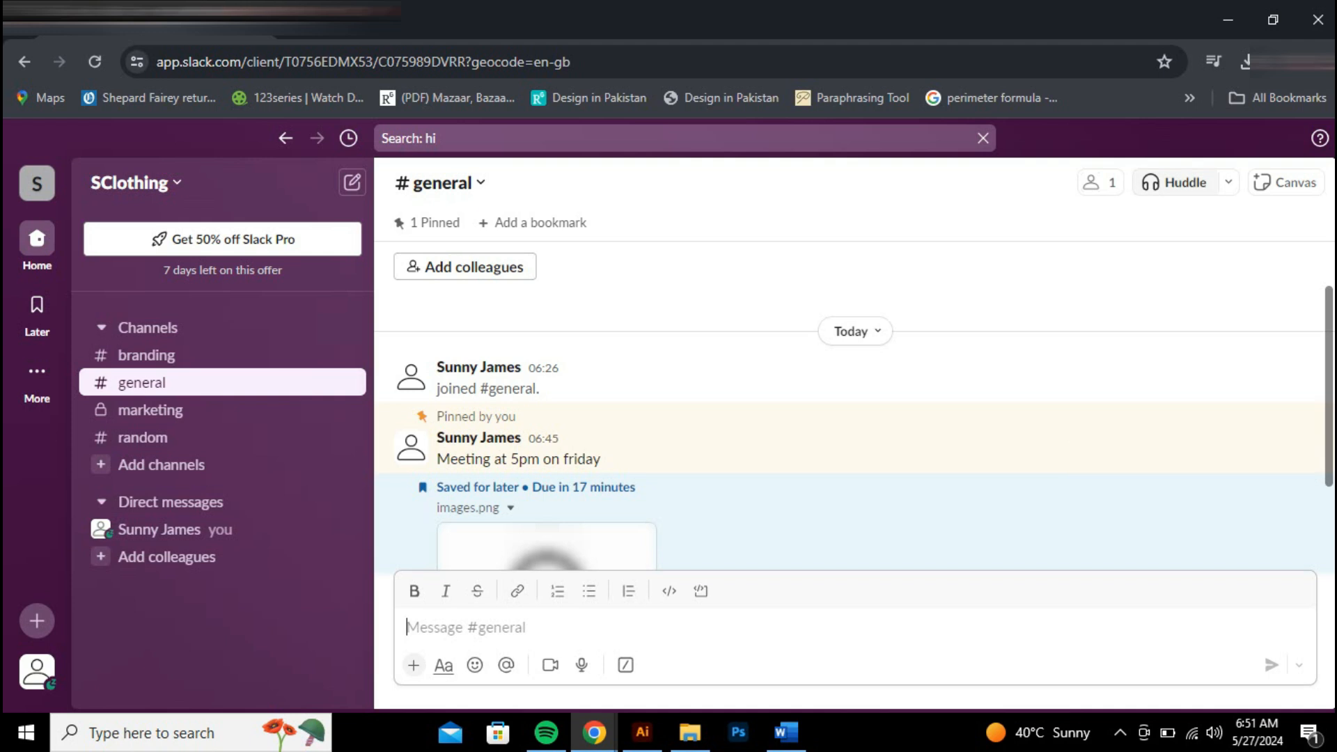
- Start a huddle in the general channel and show it in a separate window
left_click(1228, 182)
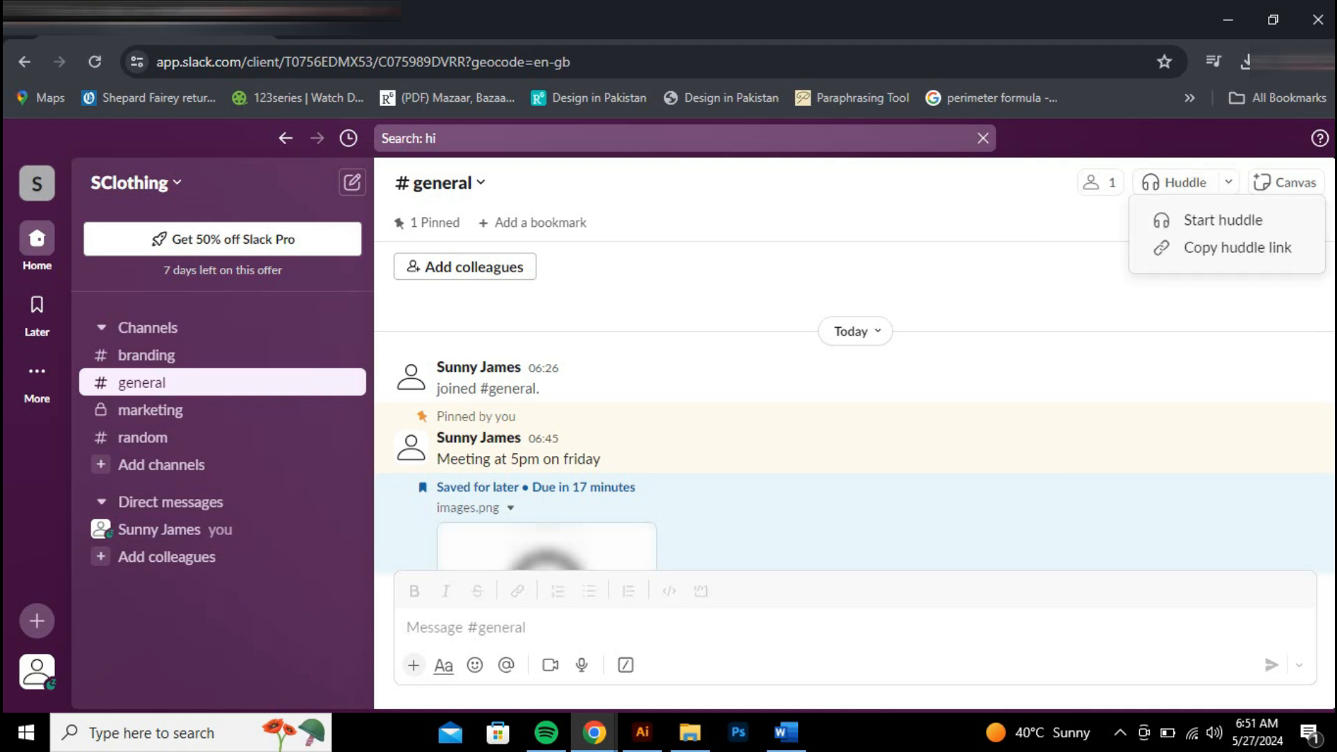
left_click(1223, 220)
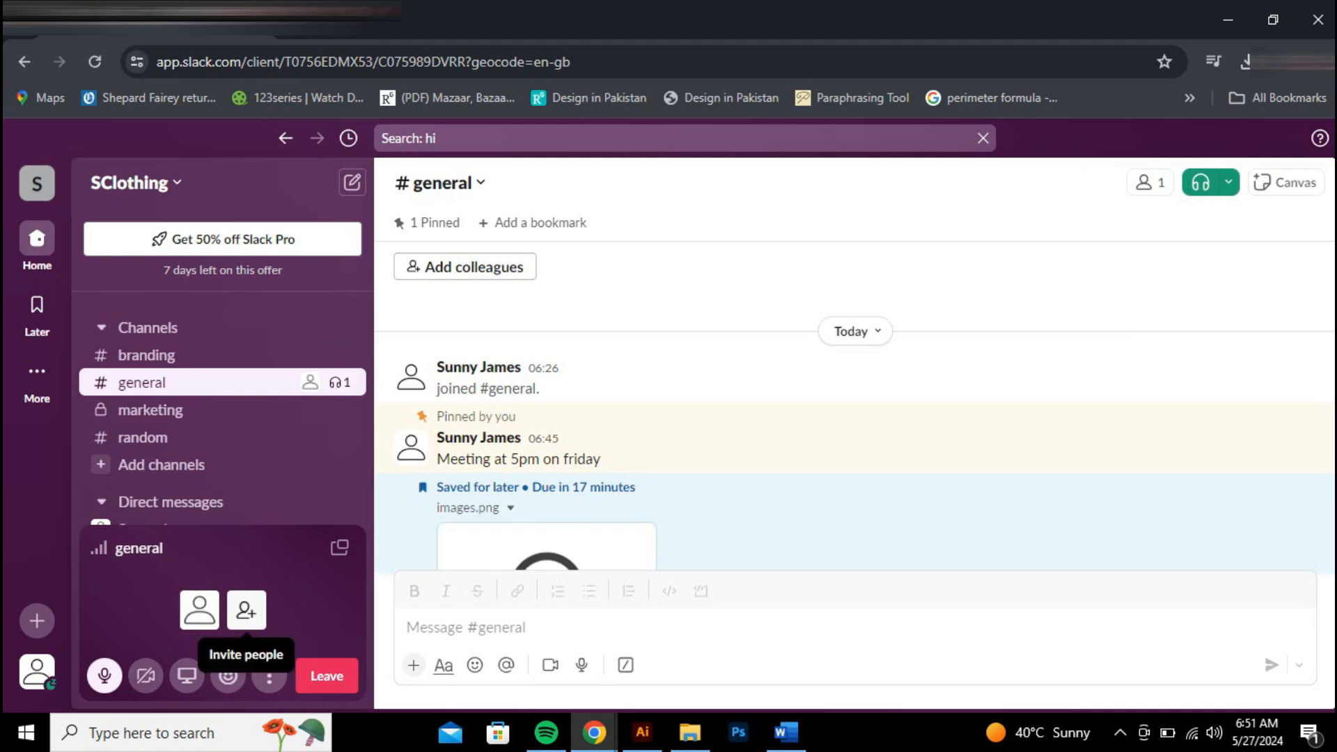
left_click(339, 547)
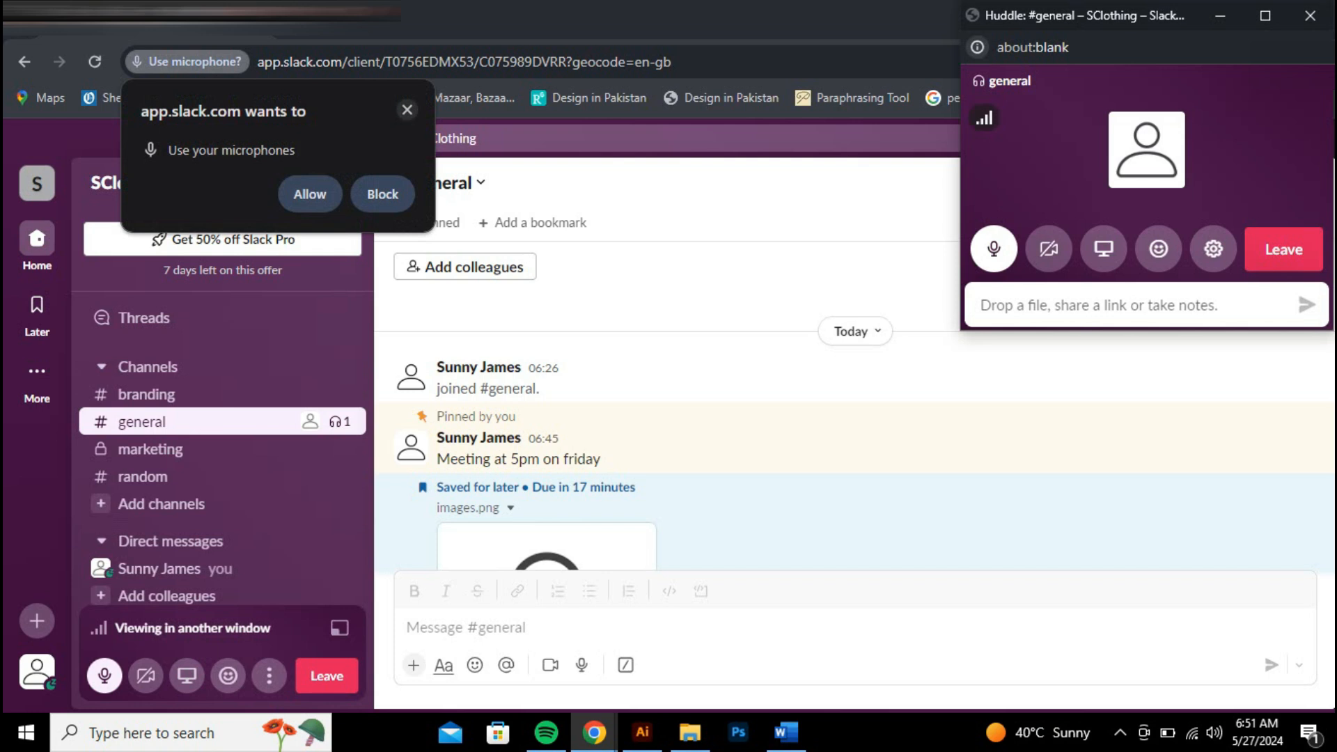
- Allow microphone access for the general channel's huddle, view the huddle full-size and minimise its window
left_click(309, 194)
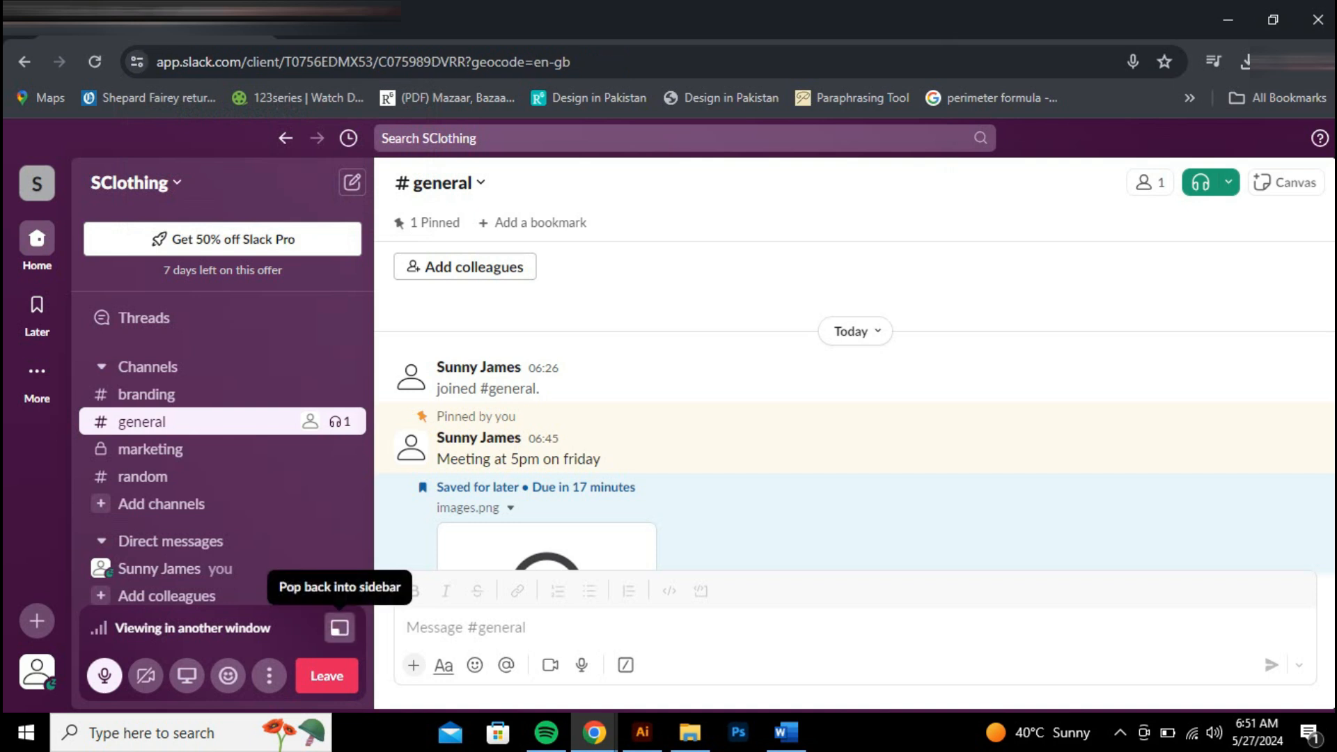
left_click(339, 627)
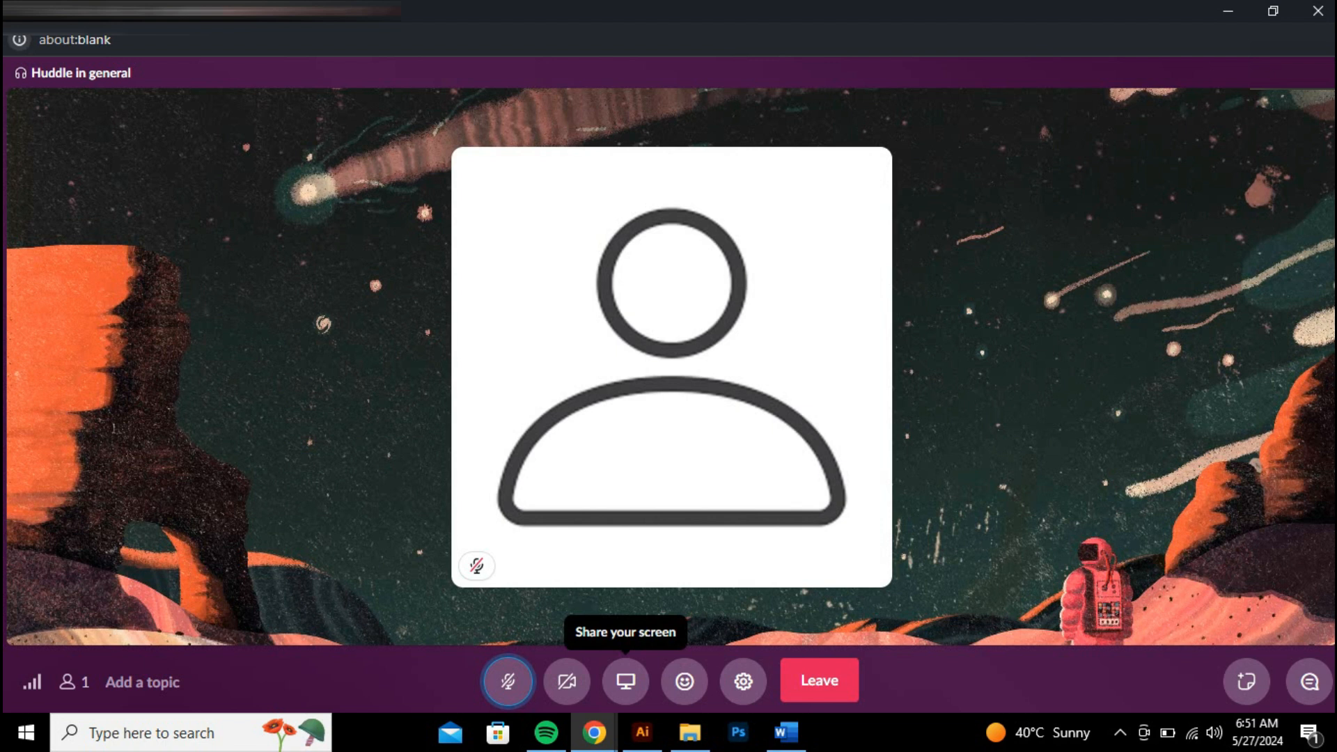
left_click(1228, 11)
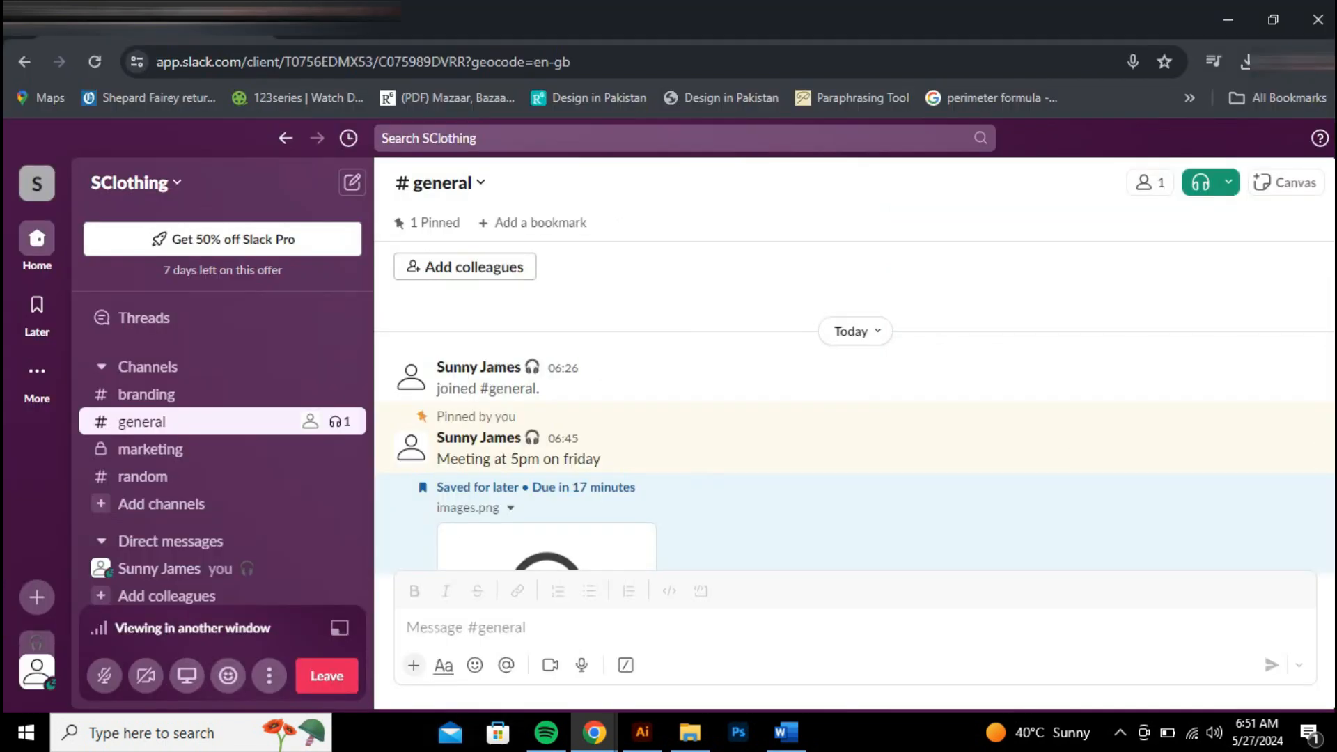
- Leave the huddle in the general channel and open the branding channel
left_click(324, 676)
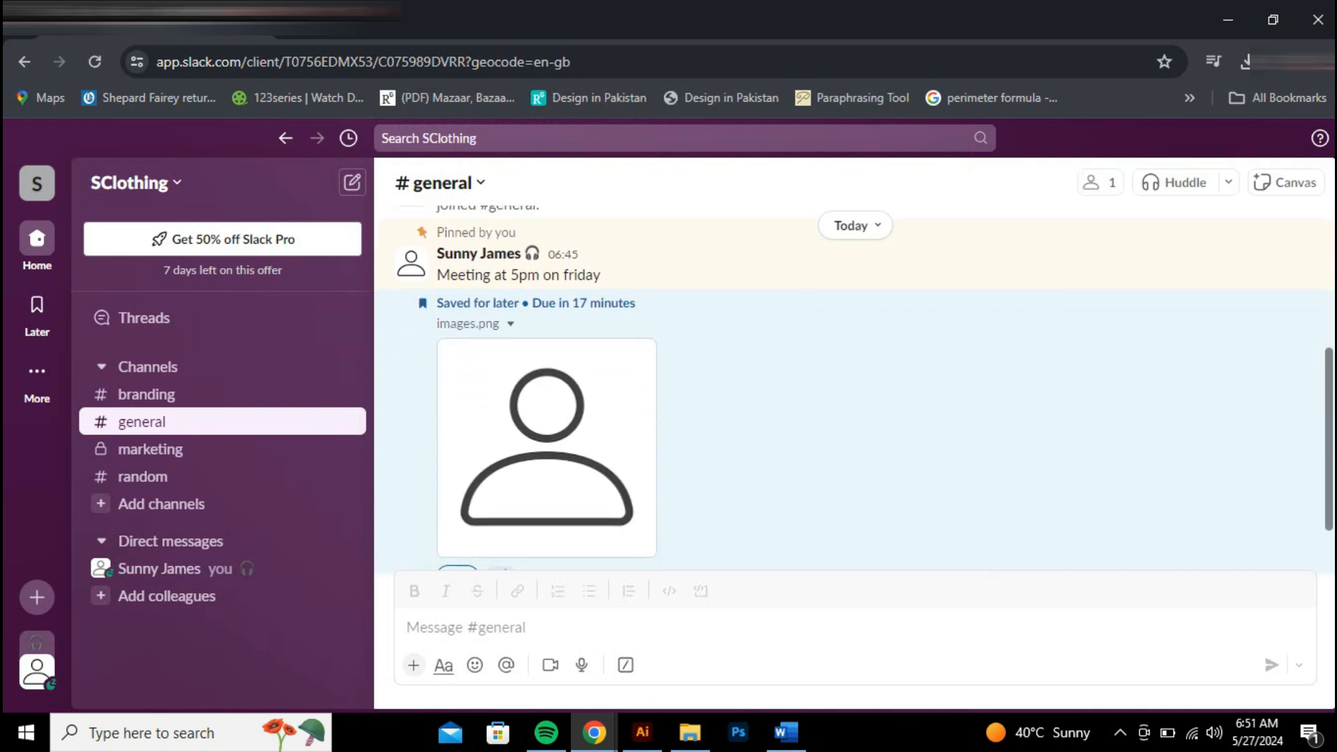
scroll(855, 417, "down", 2)
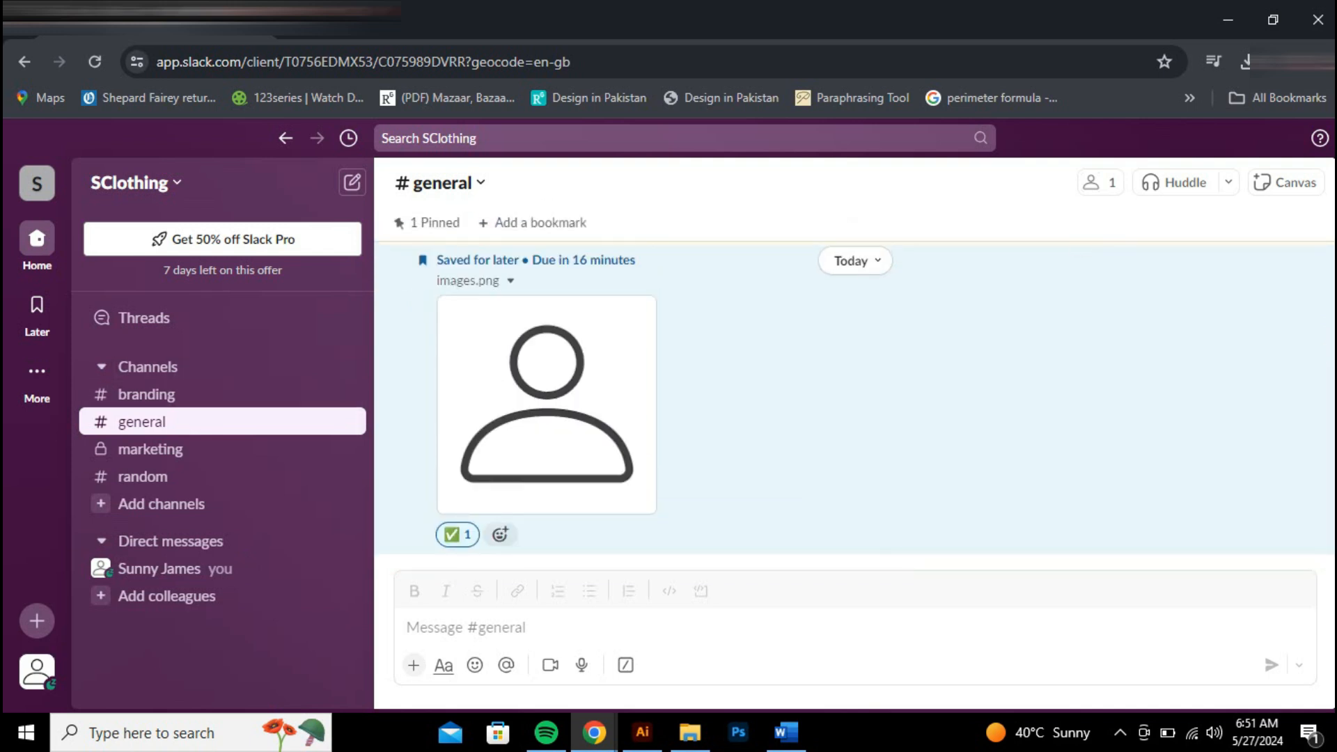
left_click(147, 394)
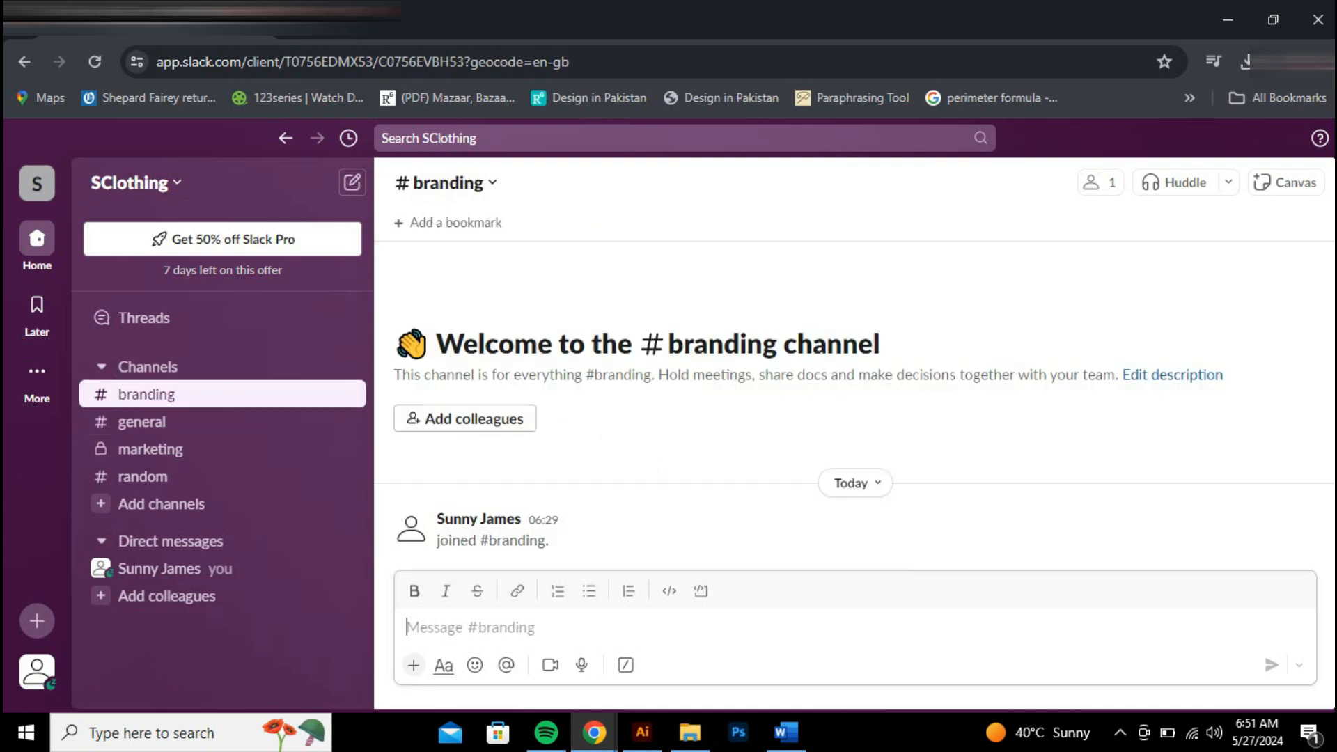